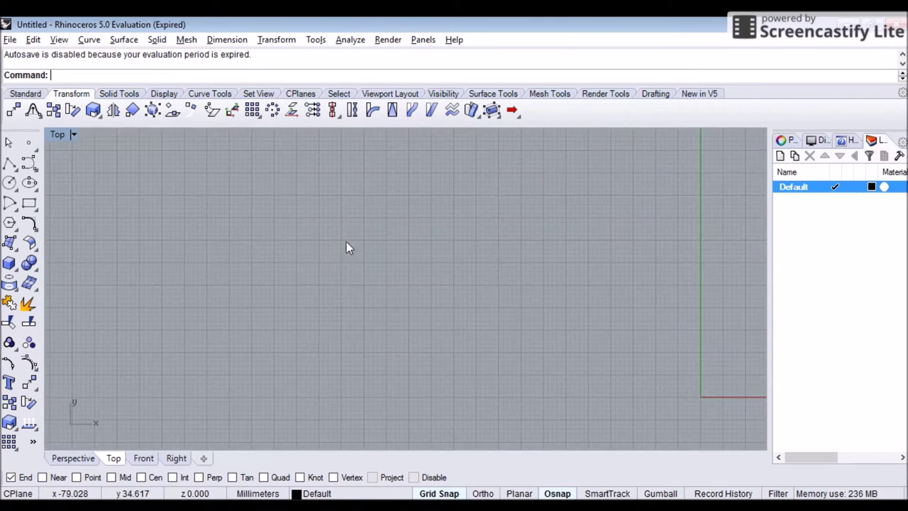
scroll(354, 243, "up", 3)
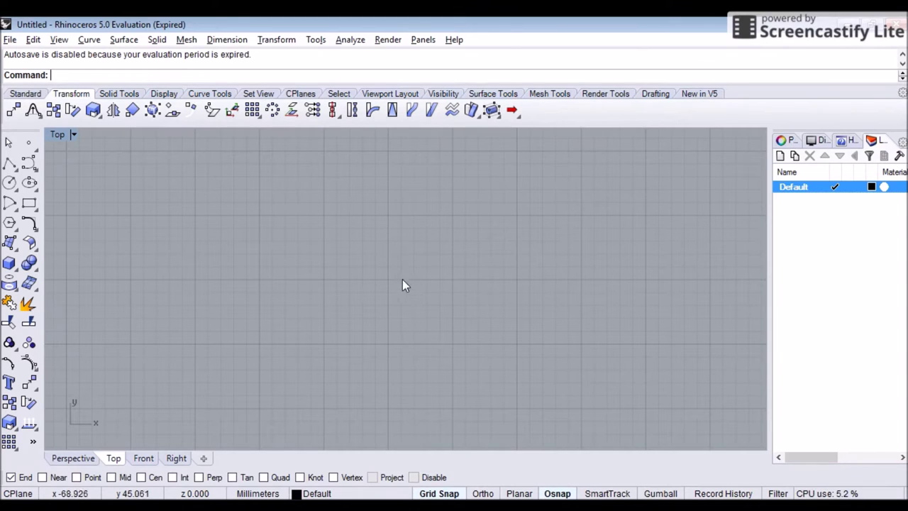
scroll(391, 281, "down", 8)
right_click_drag(463, 358, 408, 282)
scroll(407, 282, "down", 2)
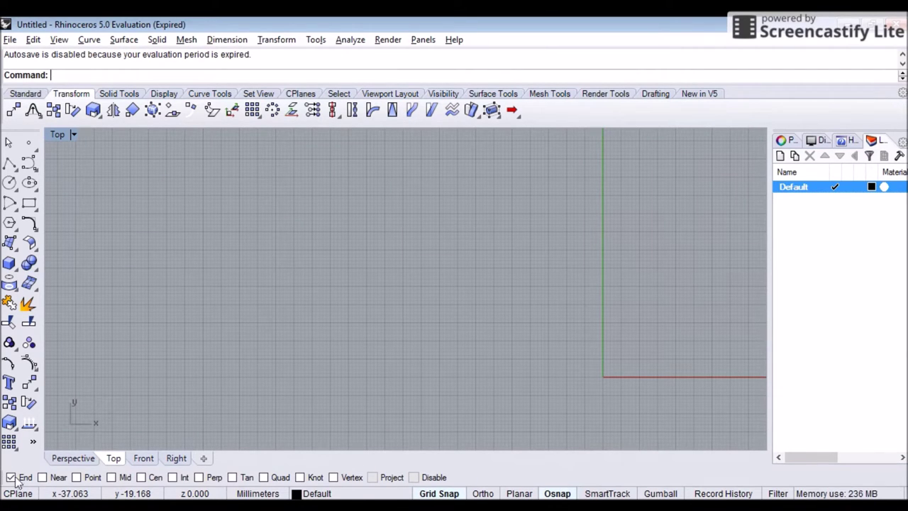
right_click_drag(316, 201, 325, 284)
scroll(289, 284, "down", 6)
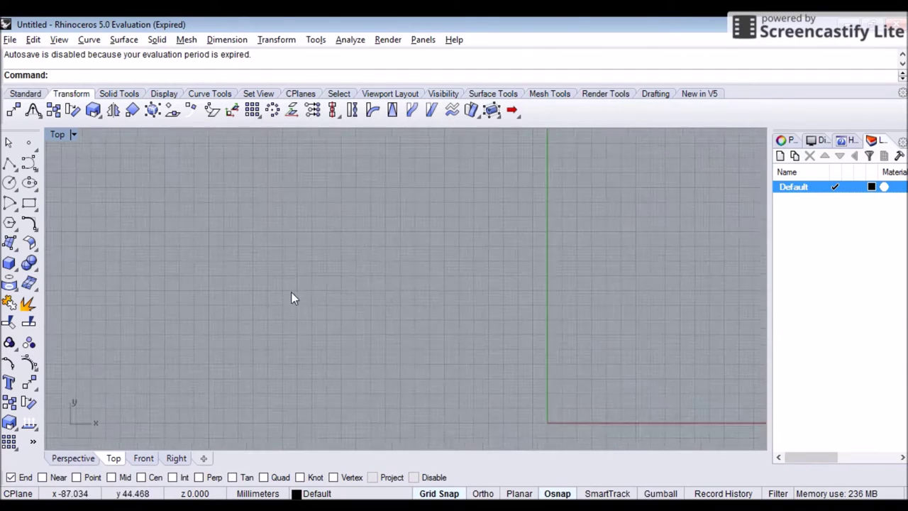
scroll(438, 259, "down", 2)
right_click_drag(320, 214, 245, 307)
scroll(243, 306, "up", 2)
scroll(245, 305, "down", 1)
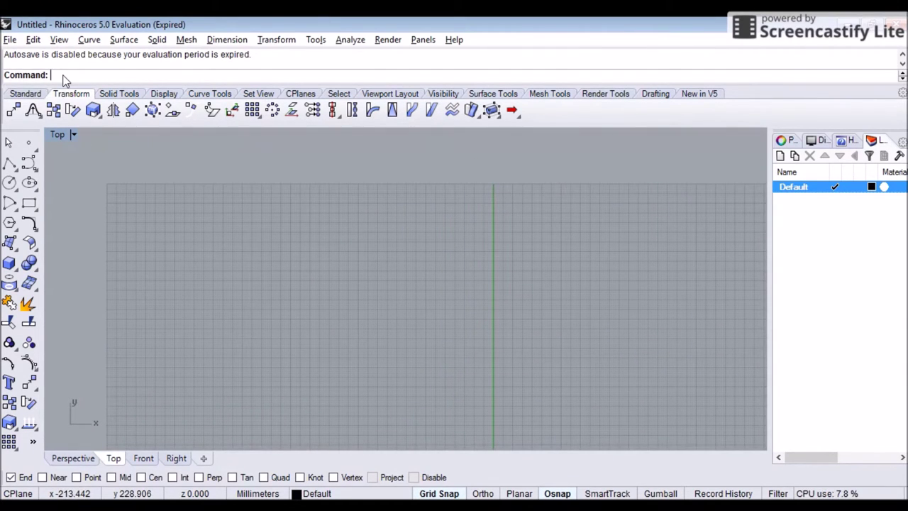
- Place the icosahedron reference image as a 50 mm long picture frame in the Top view, in the upper-left part of the grid
type("PictureFrame")
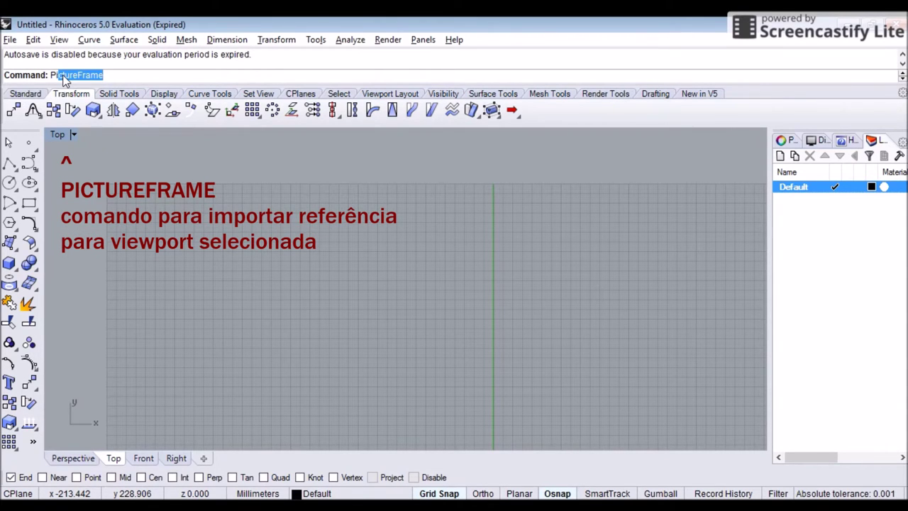
double_click(64, 77)
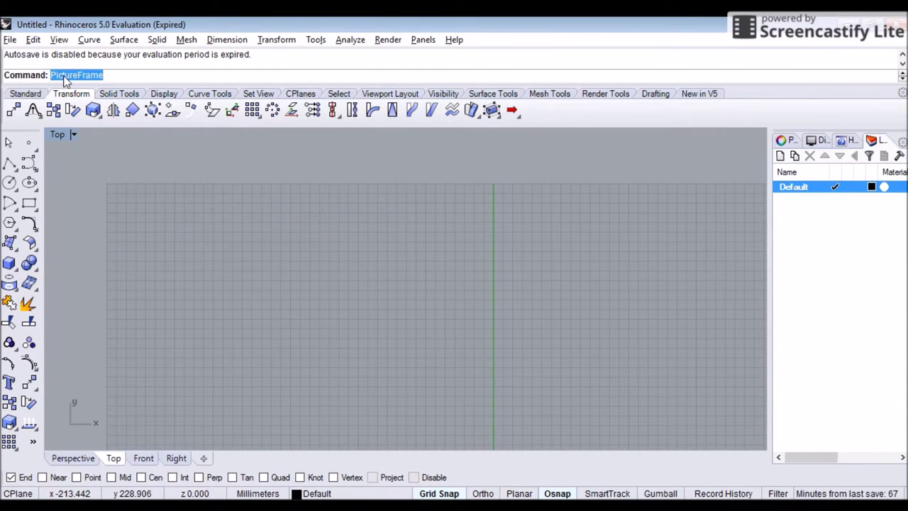
key("BackSpace")
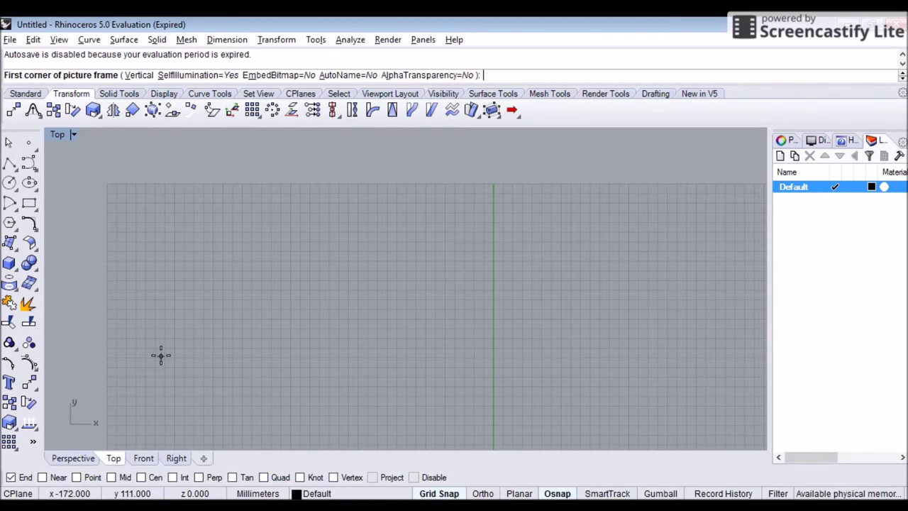
left_click(126, 328)
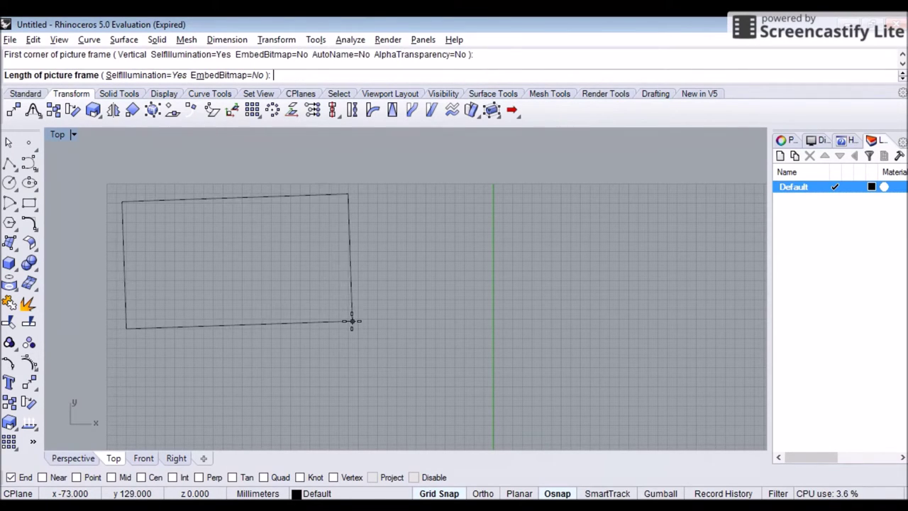
key("Return")
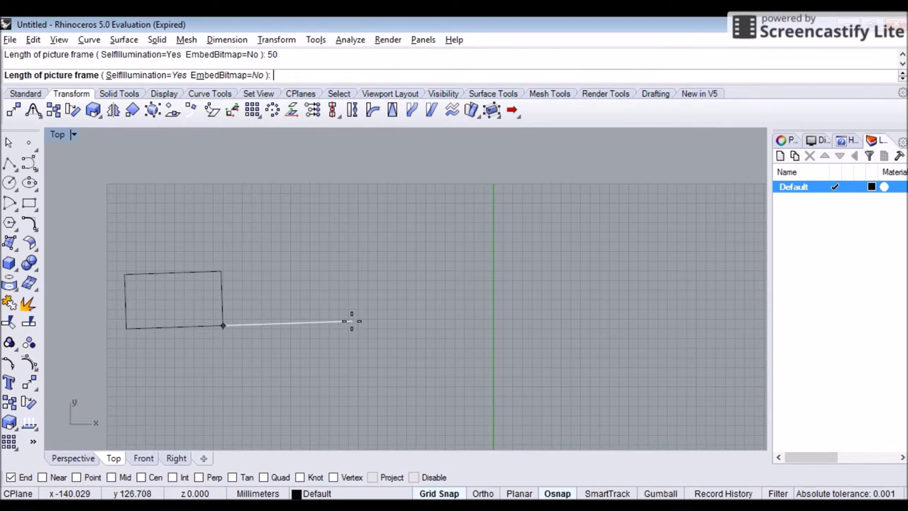
left_click(352, 321)
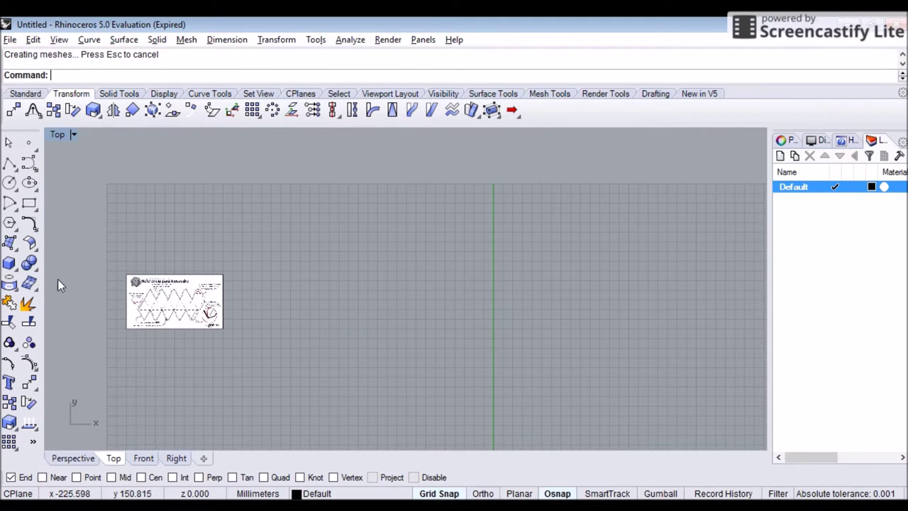
- Examine the reference image's overall icosahedron net and the side-length note for the triangles
scroll(154, 302, "up", 3)
scroll(160, 292, "up", 4)
right_click_drag(170, 291, 291, 261)
scroll(296, 274, "up", 2)
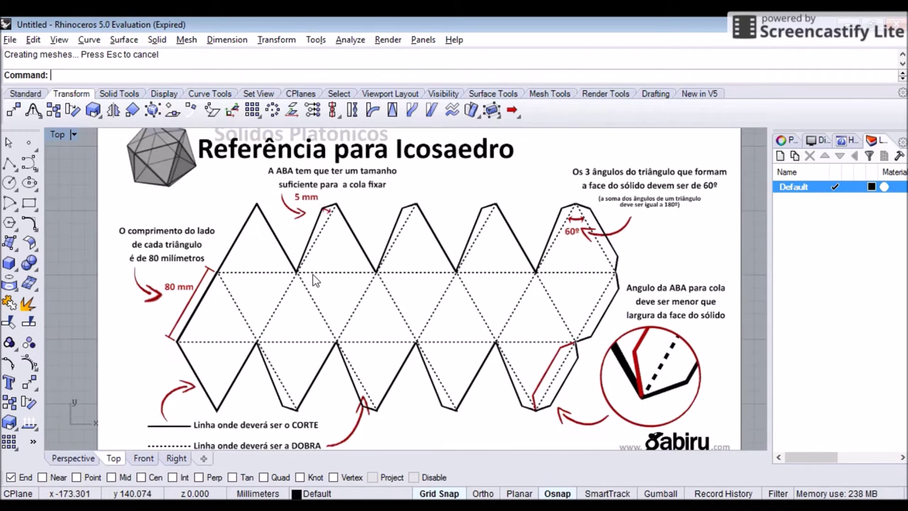
scroll(310, 274, "down", 2)
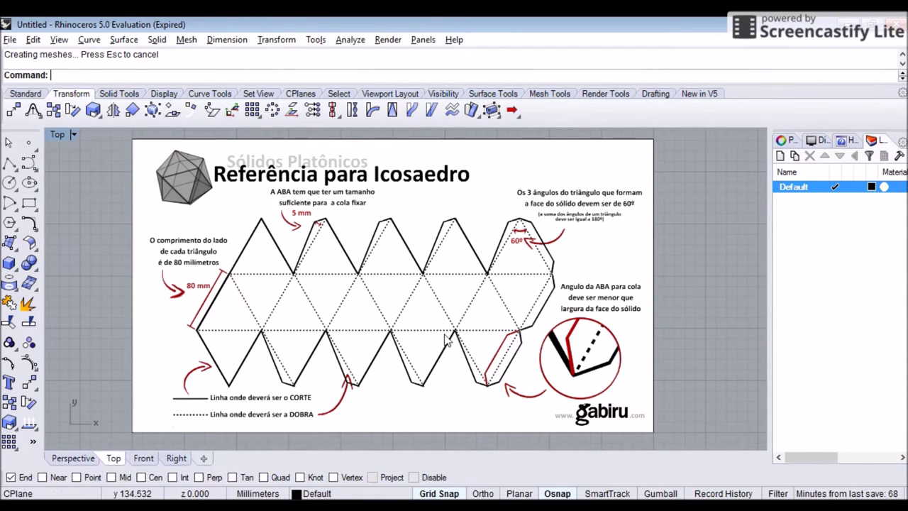
scroll(241, 321, "up", 2)
scroll(239, 320, "up", 3)
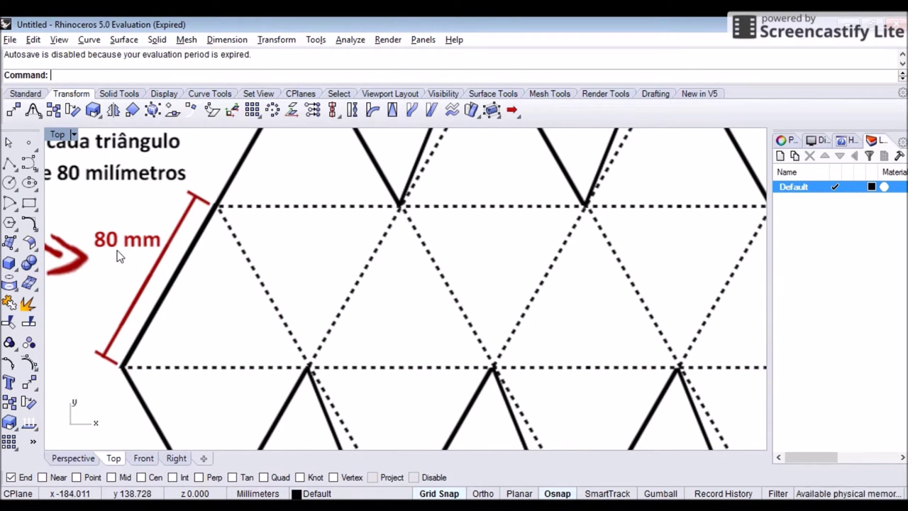
- Inspect the glue tab width and shape on the upper row of triangles in the reference image
scroll(131, 254, "down", 2)
scroll(228, 320, "down", 4)
right_click_drag(196, 375, 126, 377)
scroll(234, 298, "up", 3)
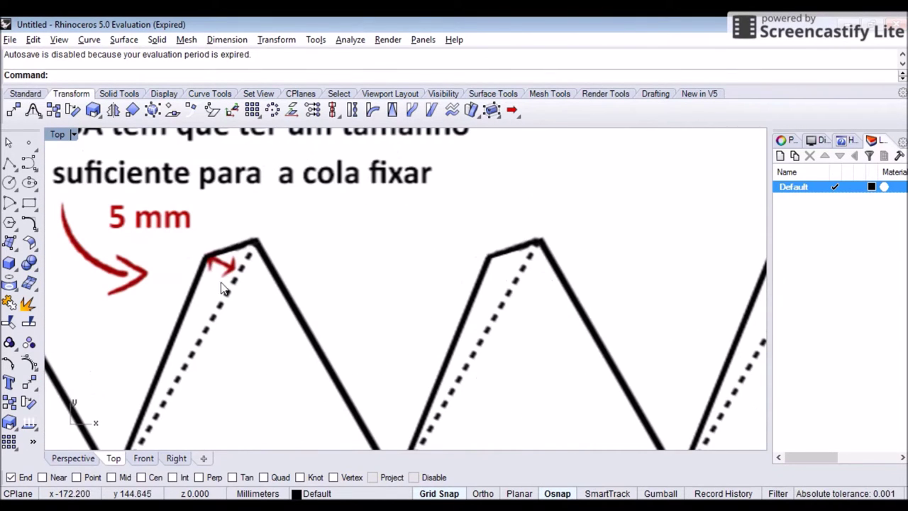
scroll(228, 287, "down", 3)
right_click_drag(436, 296, 423, 259)
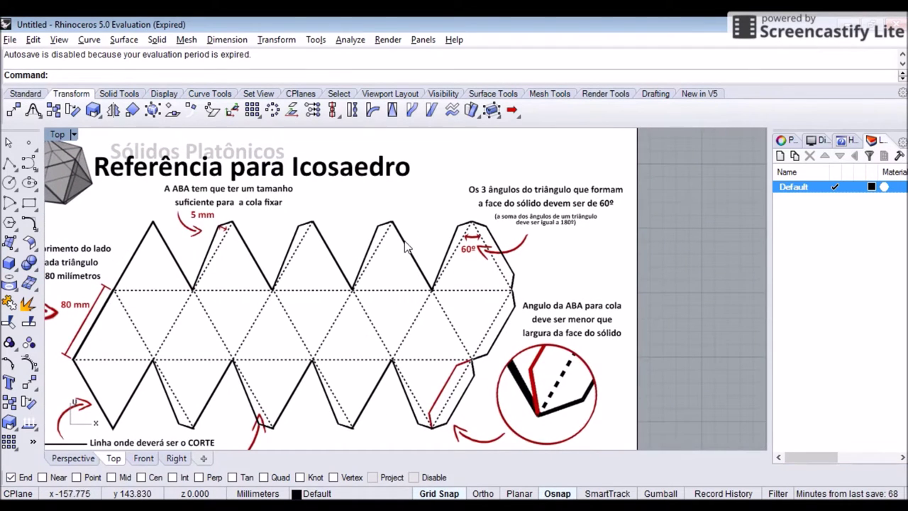
scroll(430, 249, "down", 2)
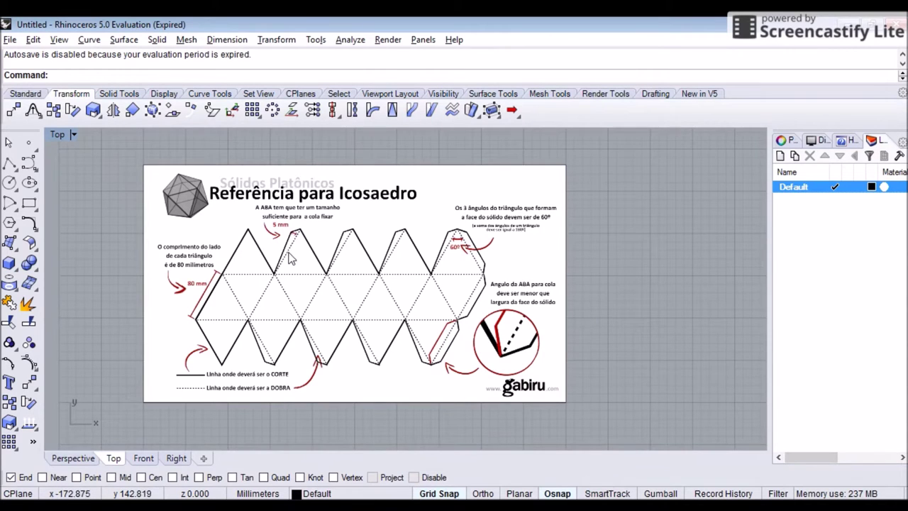
scroll(290, 259, "up", 3)
scroll(287, 257, "up", 2)
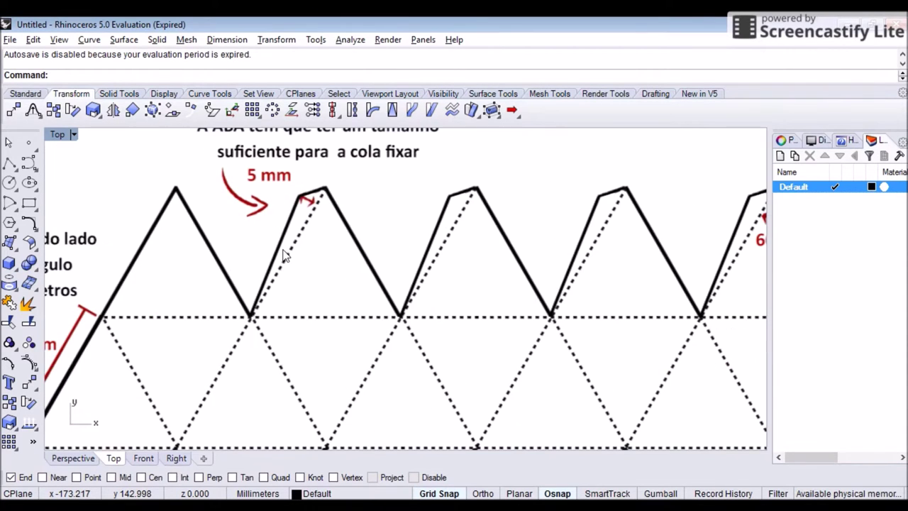
scroll(287, 254, "up", 3)
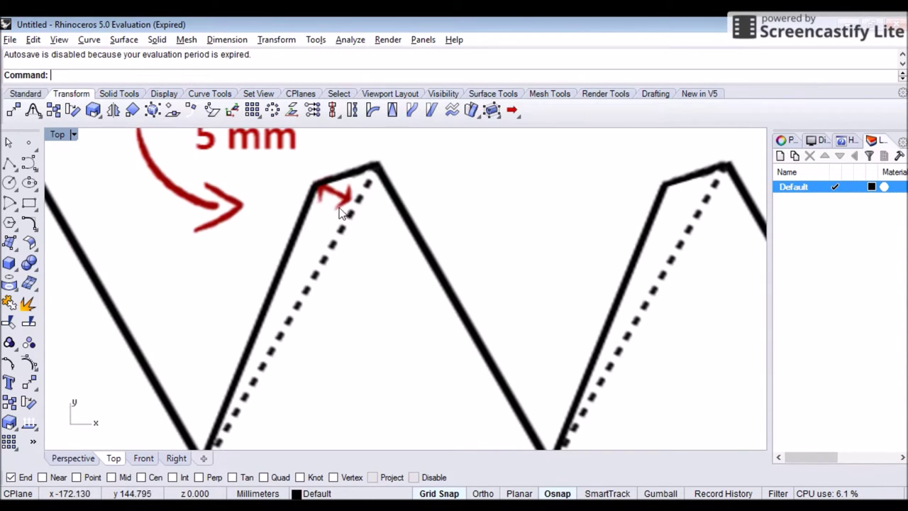
scroll(328, 201, "down", 4)
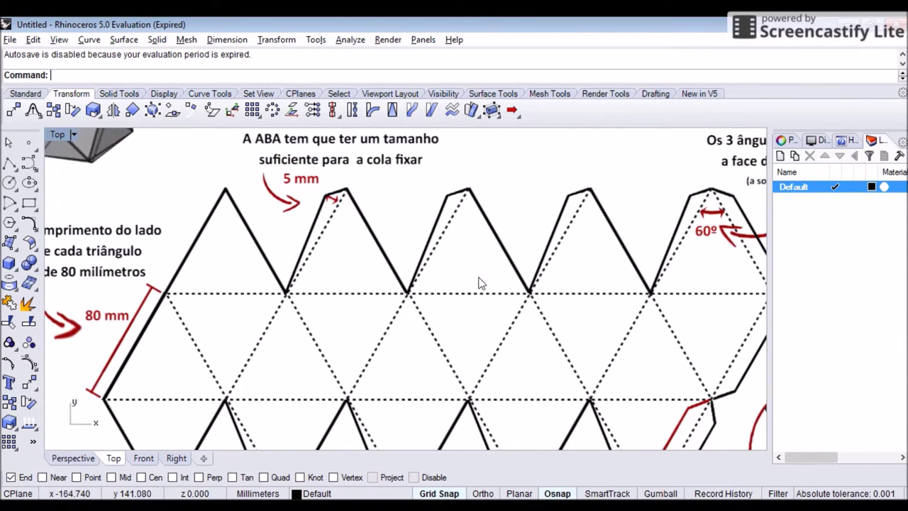
- Examine the glue tab angle at the net's lower right corner and the triangle angle note in the reference image
right_click_drag(495, 301, 399, 304)
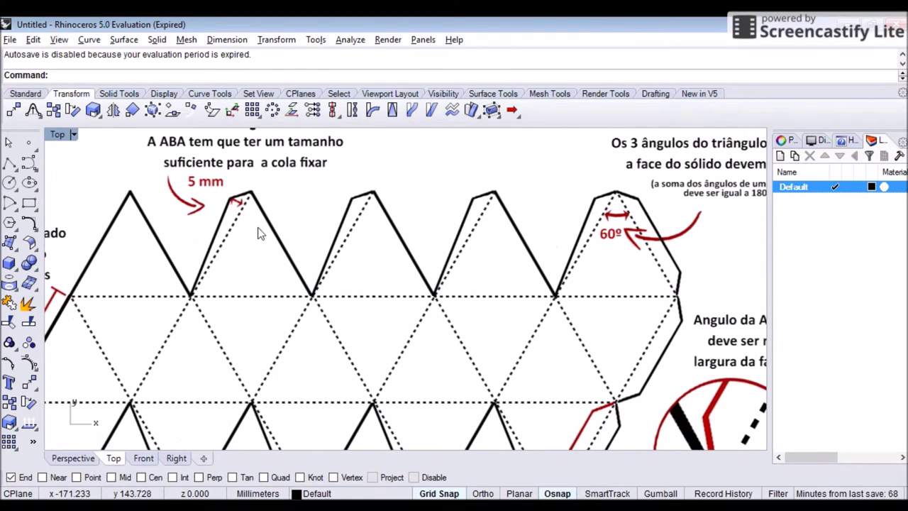
right_click_drag(543, 332, 491, 260)
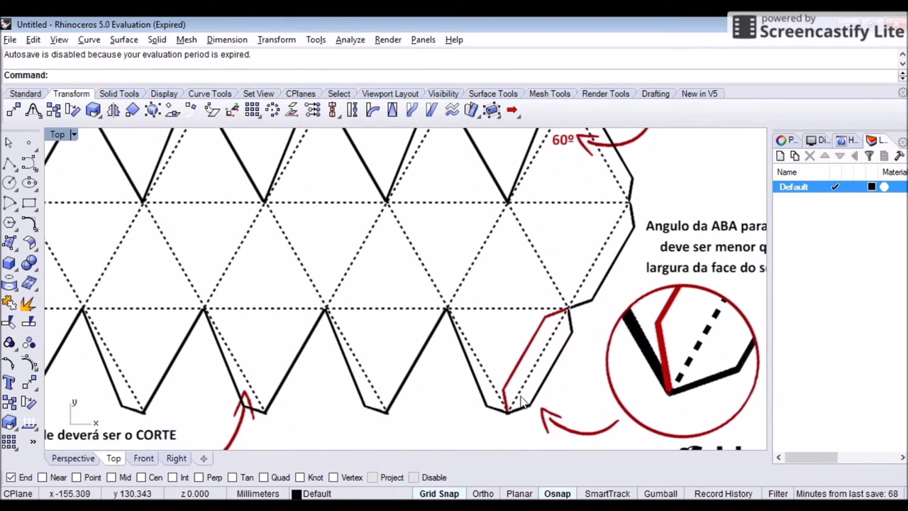
scroll(534, 405, "up", 3)
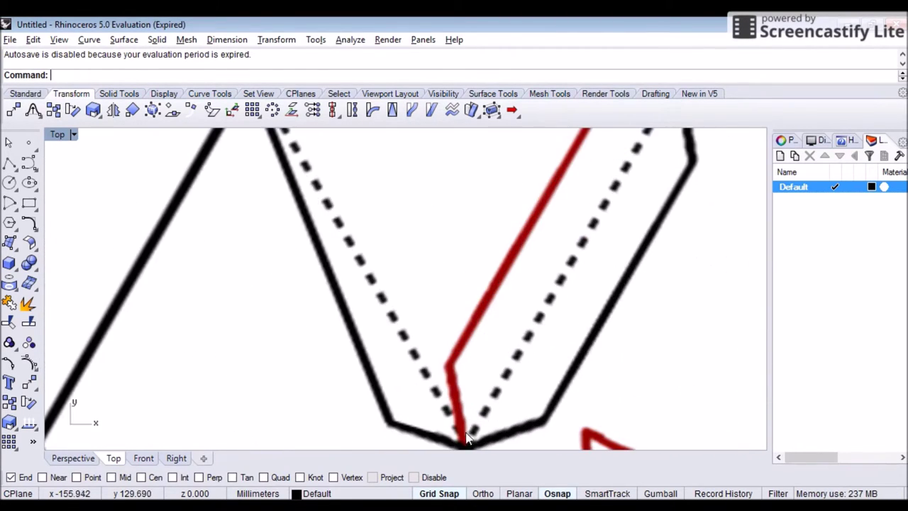
right_click_drag(471, 391, 475, 353)
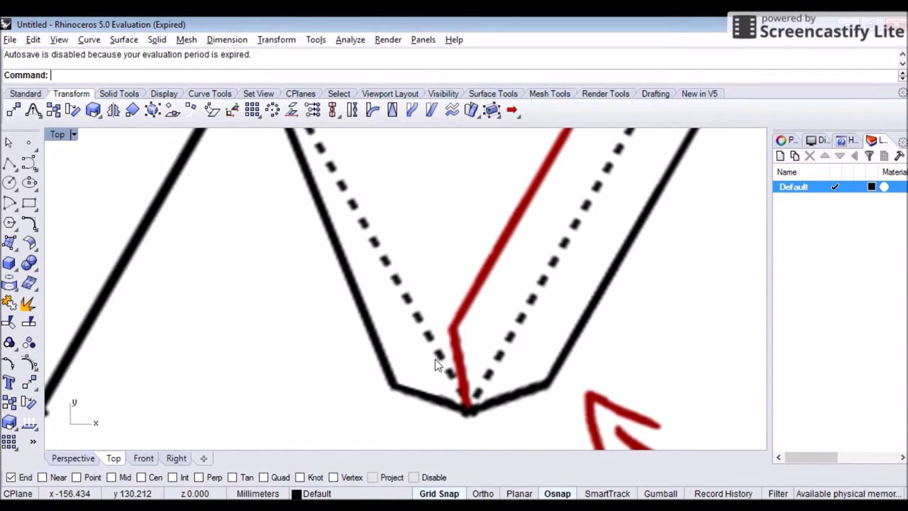
scroll(489, 328, "down", 3)
scroll(558, 300, "up", 3)
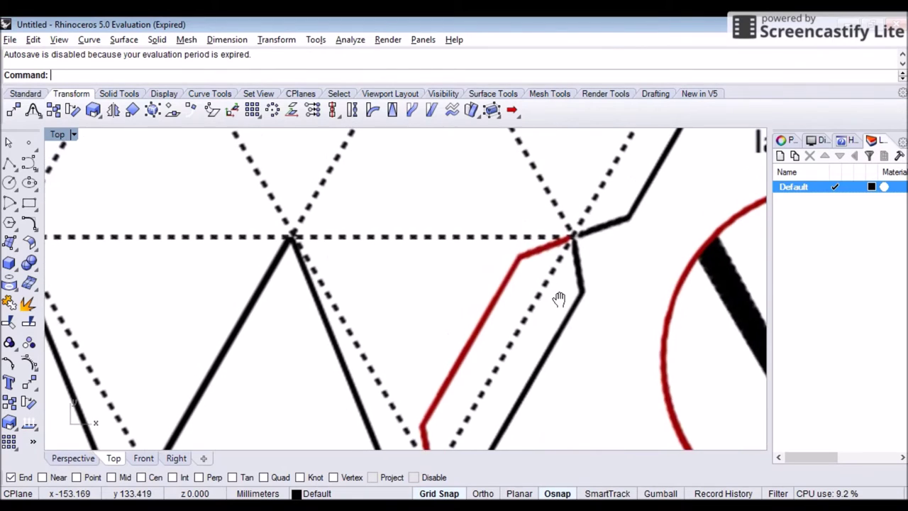
scroll(510, 337, "down", 5)
scroll(512, 311, "up", 6)
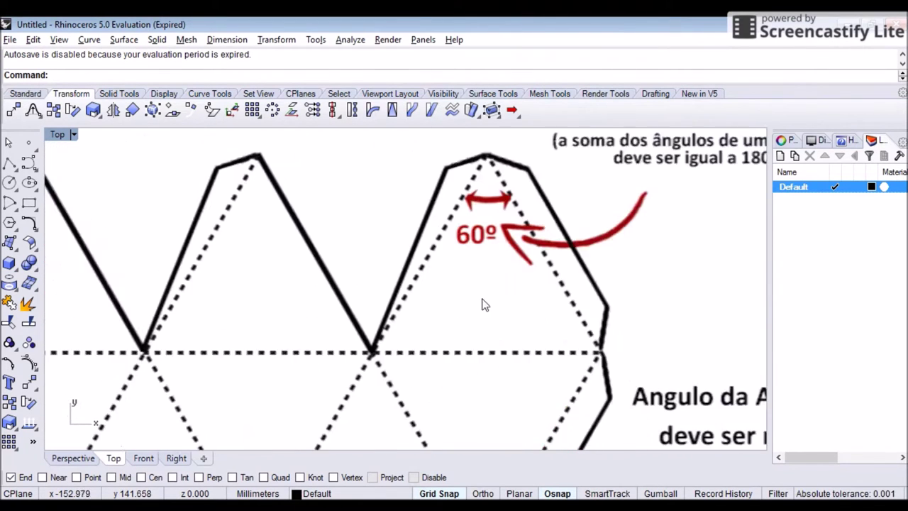
right_click_drag(494, 206, 486, 252)
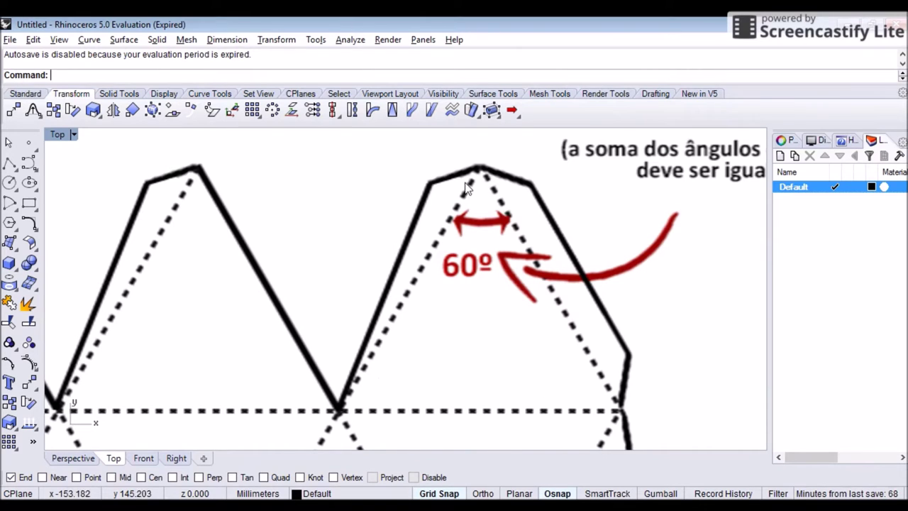
mouse_move(571, 206)
right_mouse_down()
mouse_move(426, 263)
mouse_move(299, 331)
mouse_move(254, 325)
right_mouse_up()
scroll(400, 308, "down", 8)
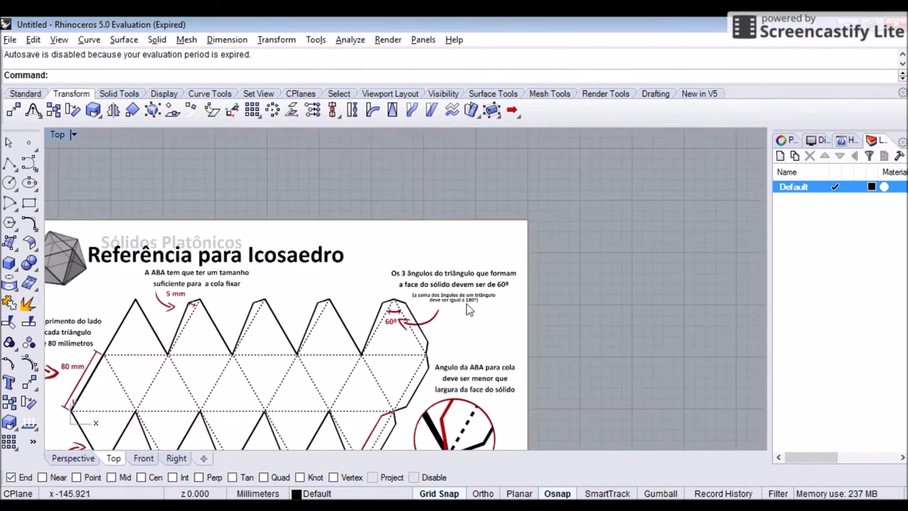
scroll(461, 312, "down", 2)
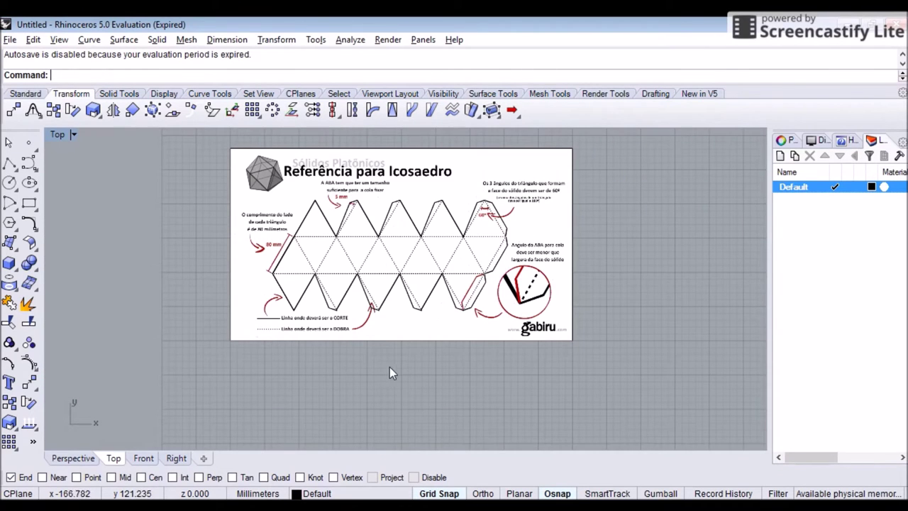
- Draw a horizontal 80 mm polyline segment in the empty grid area below the reference image, using Ortho to keep it straight
scroll(415, 363, "down", 2)
right_click_drag(419, 365, 385, 251)
scroll(418, 305, "down", 3)
right_click_drag(443, 324, 358, 247)
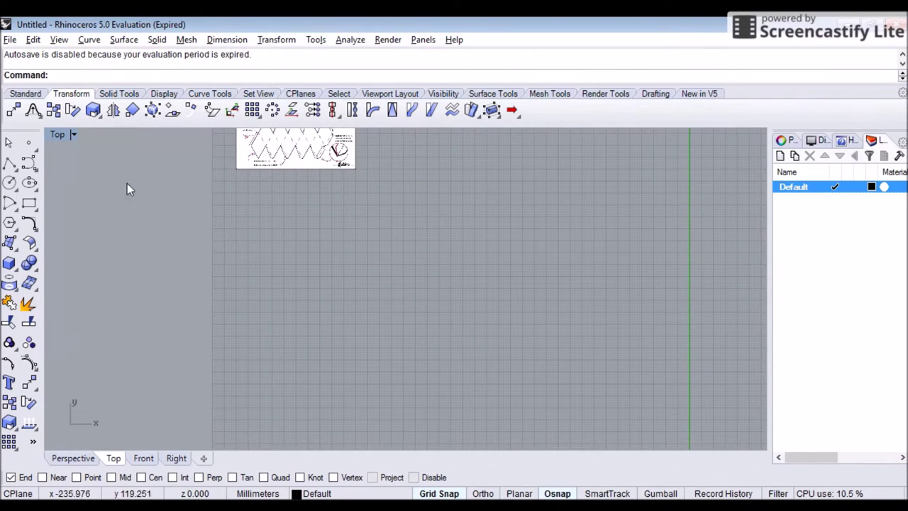
left_click(9, 163)
scroll(328, 337, "down", 1)
scroll(319, 326, "up", 4)
scroll(309, 267, "down", 2)
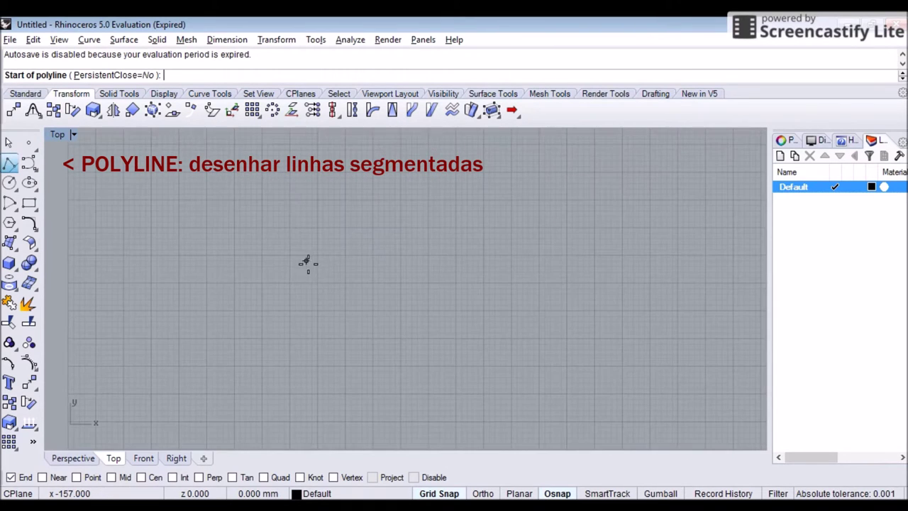
scroll(243, 326, "up", 1)
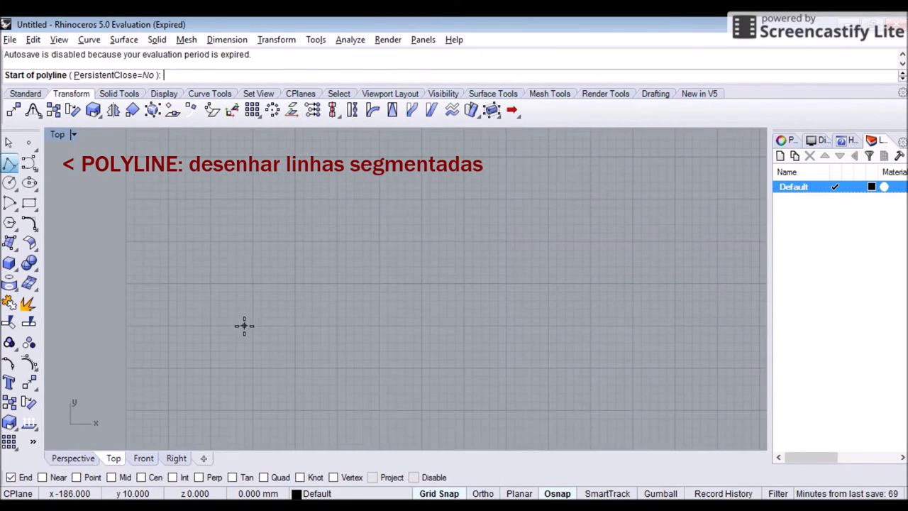
left_click(211, 326)
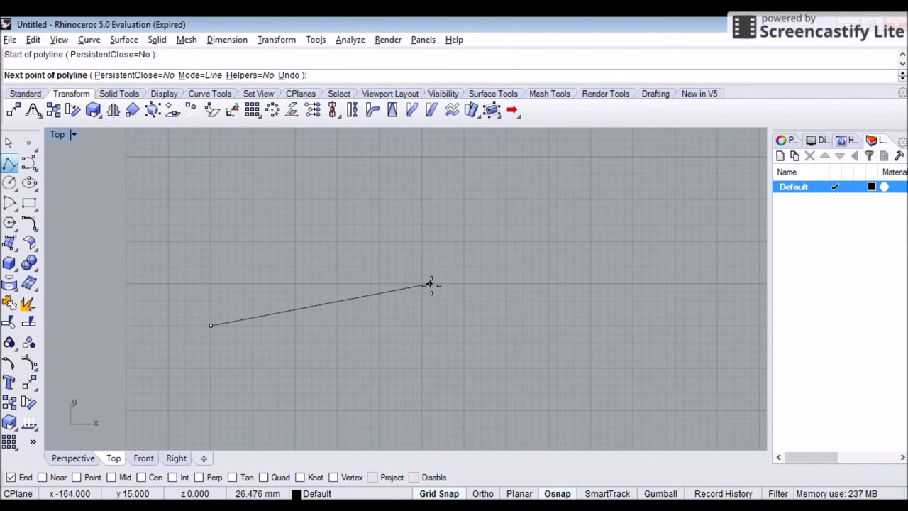
type("80")
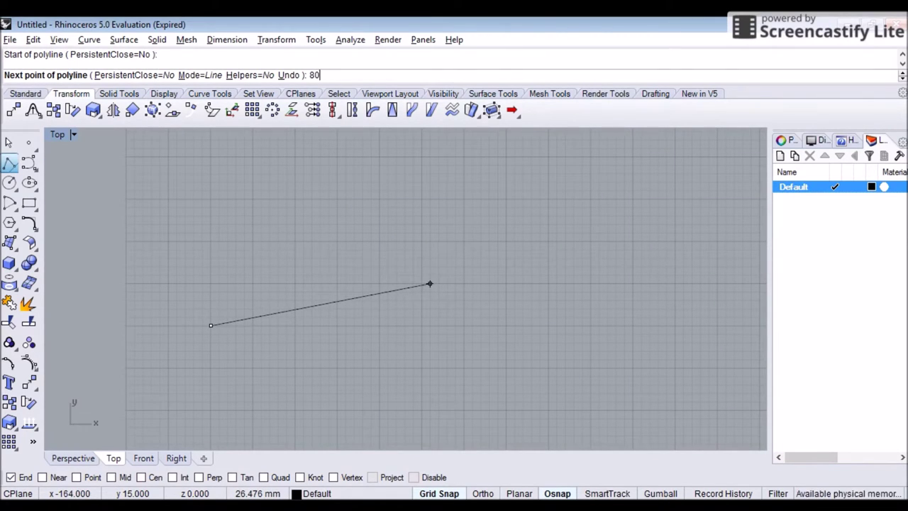
key("Return")
key("F8")
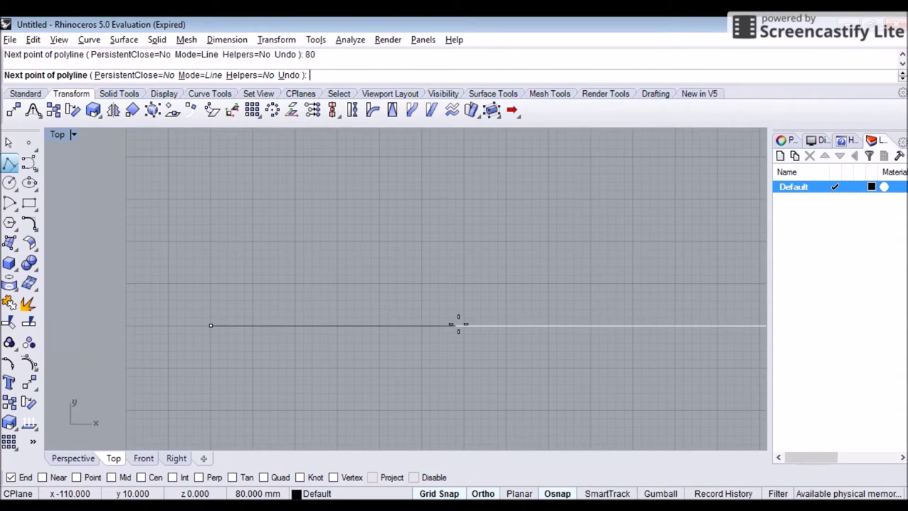
left_click(458, 324)
key("F8")
scroll(487, 209, "down", 10)
scroll(523, 201, "down", 1)
key("Return")
scroll(596, 229, "up", 6)
scroll(536, 330, "down", 14)
right_click_drag(613, 205, 329, 279)
scroll(421, 277, "up", 2)
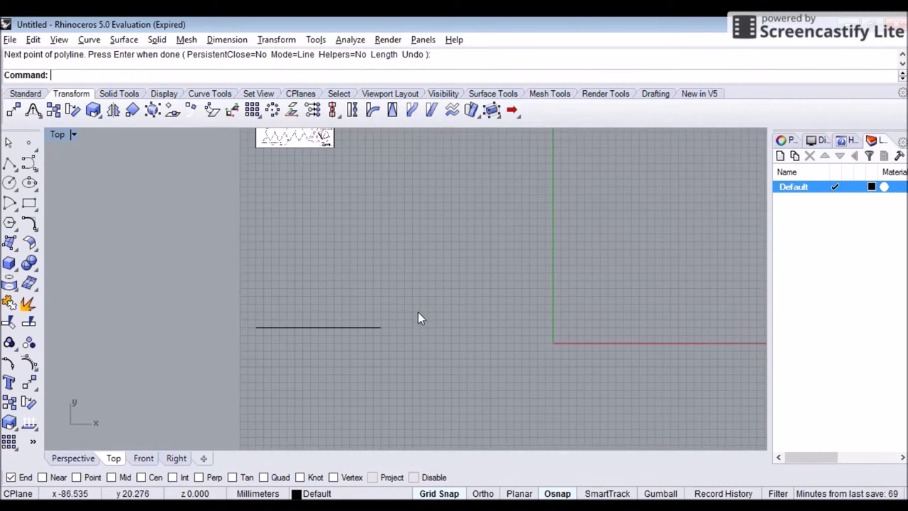
- Rotate a copy of the horizontal 80 mm line by 60 degrees about its left endpoint, keeping the original
scroll(418, 313, "down", 1)
right_click_drag(534, 268, 377, 274)
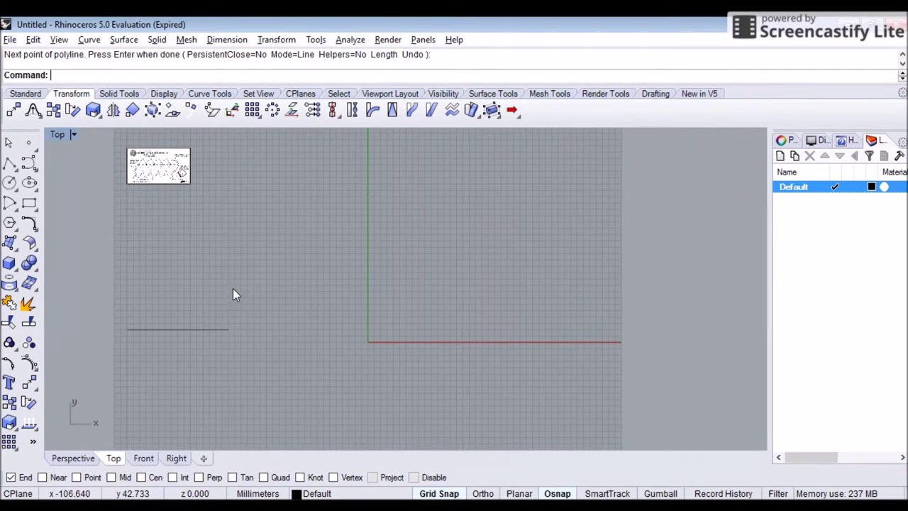
scroll(214, 293, "up", 2)
right_click_drag(187, 270, 271, 247)
scroll(265, 248, "up", 4)
right_click_drag(223, 223, 290, 222)
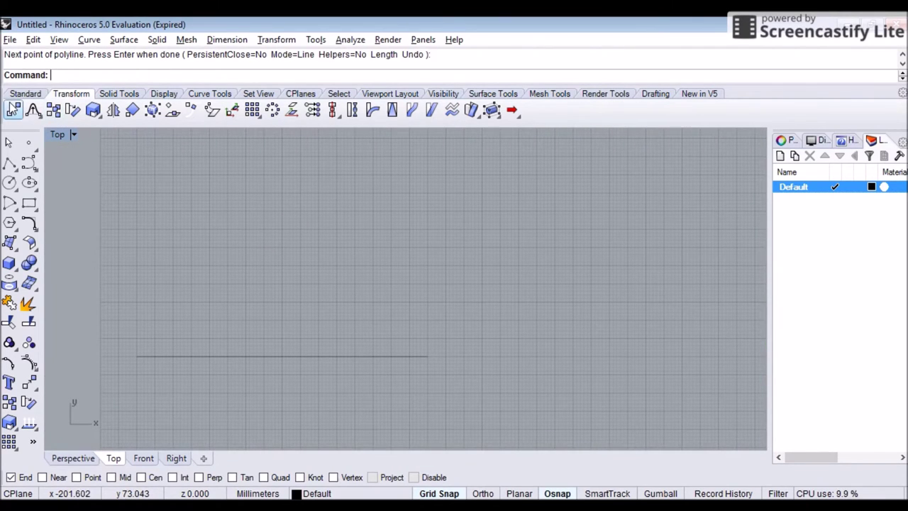
left_click(73, 110)
scroll(183, 264, "down", 2)
right_click_drag(183, 264, 190, 292)
scroll(189, 329, "up", 1)
left_click(185, 388)
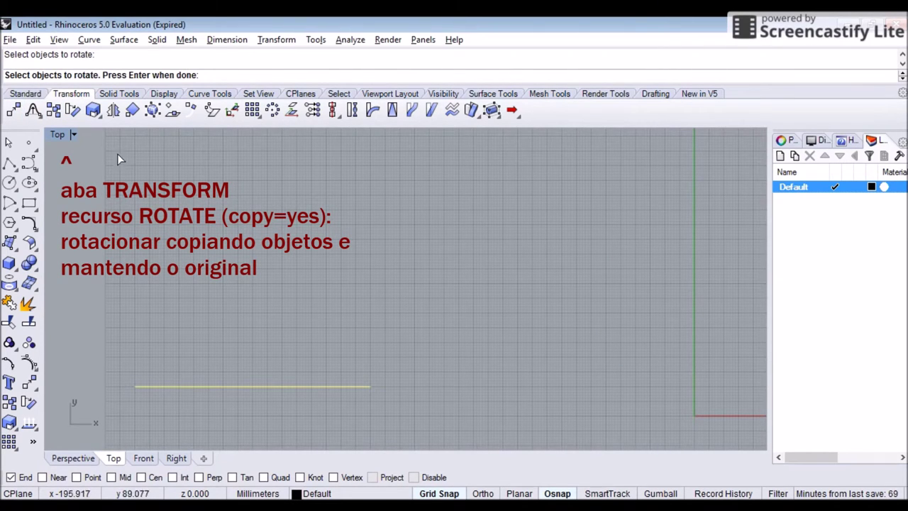
key("Return")
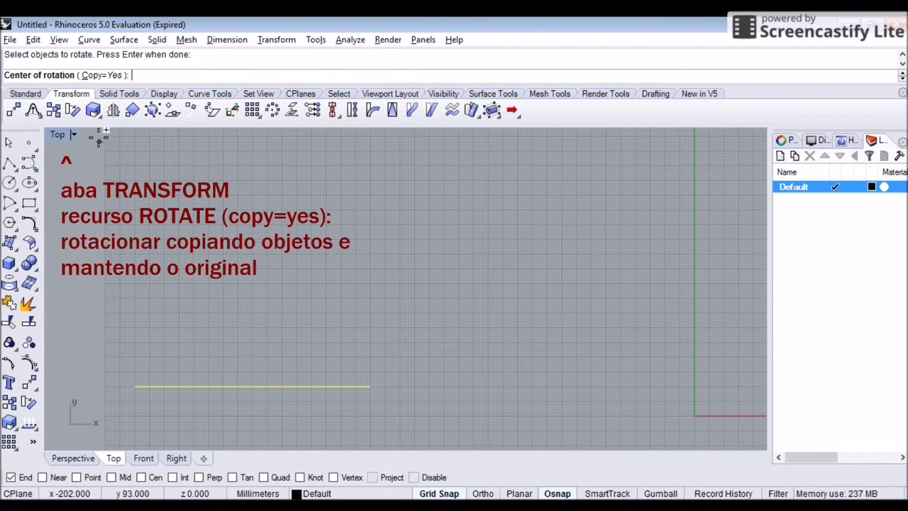
left_click(135, 386)
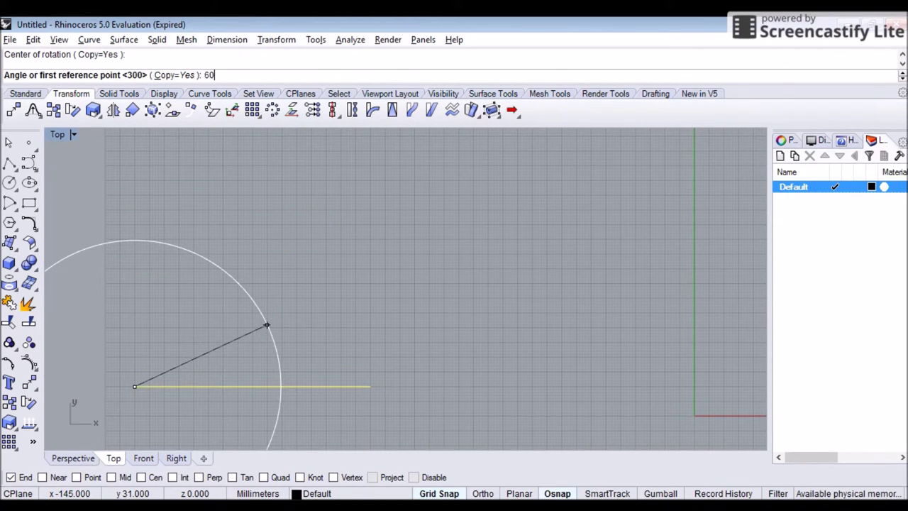
key("Return")
key("Return")
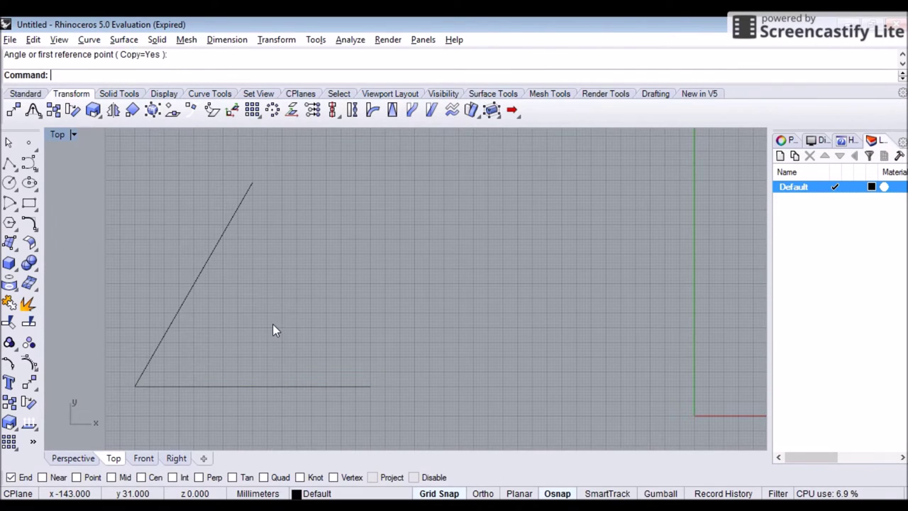
- Close the triangle by rotating a copy of the slanted side by 60 degrees about its upper endpoint
left_click(224, 227)
key("Return")
left_click(252, 183)
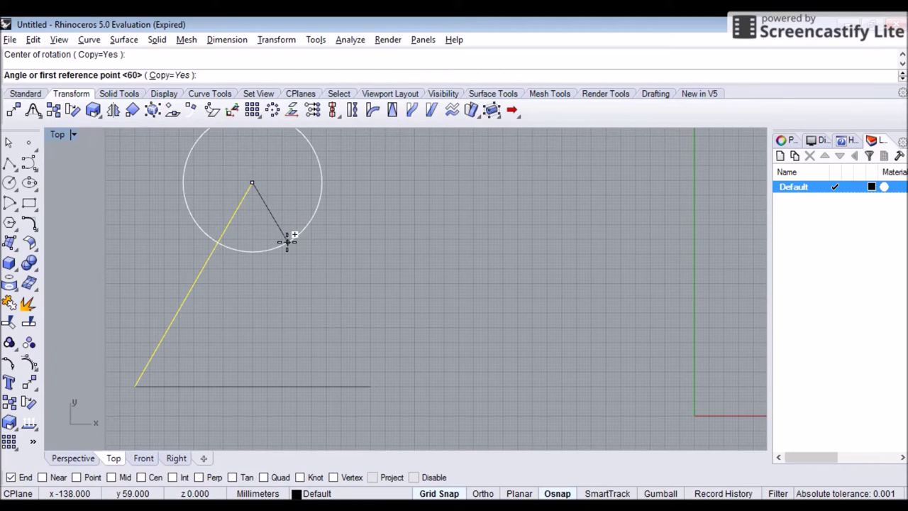
key("Return")
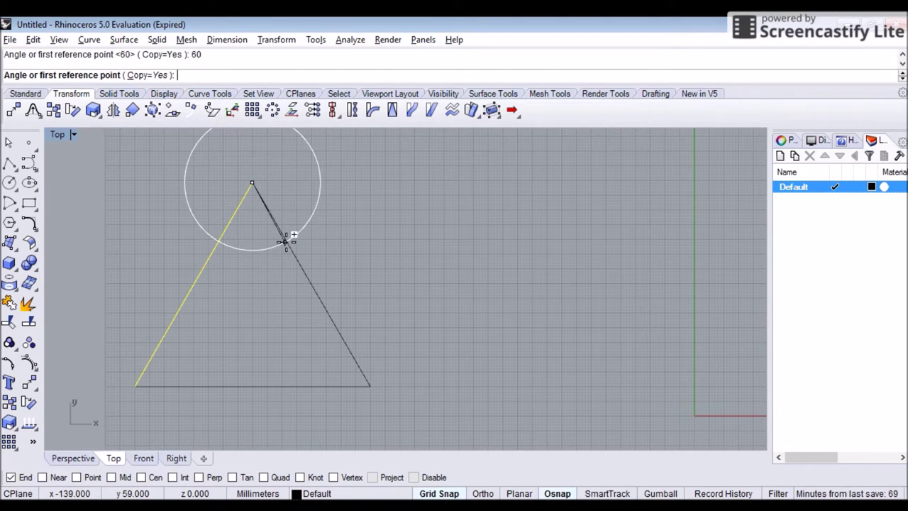
key("Return")
- Compare the single finished triangle with the triangle arrangement of the net in the reference image
scroll(338, 194, "down", 8)
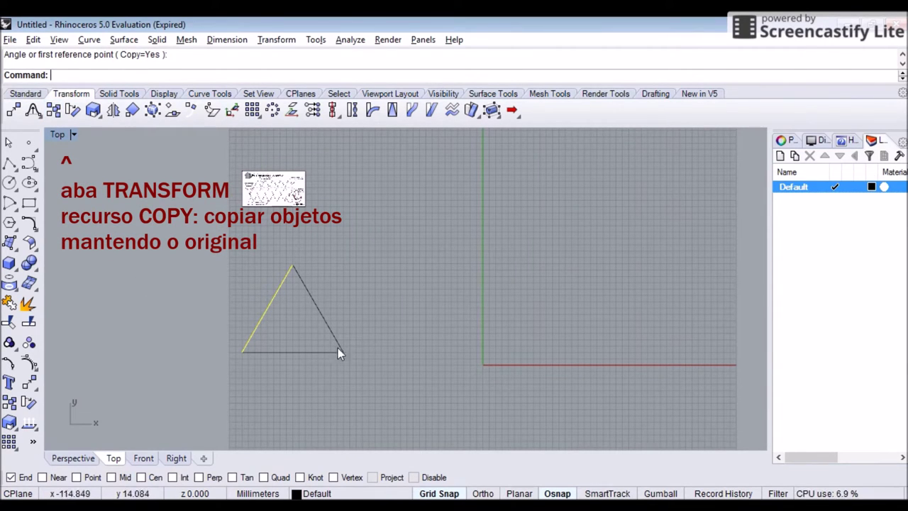
scroll(319, 359, "up", 2)
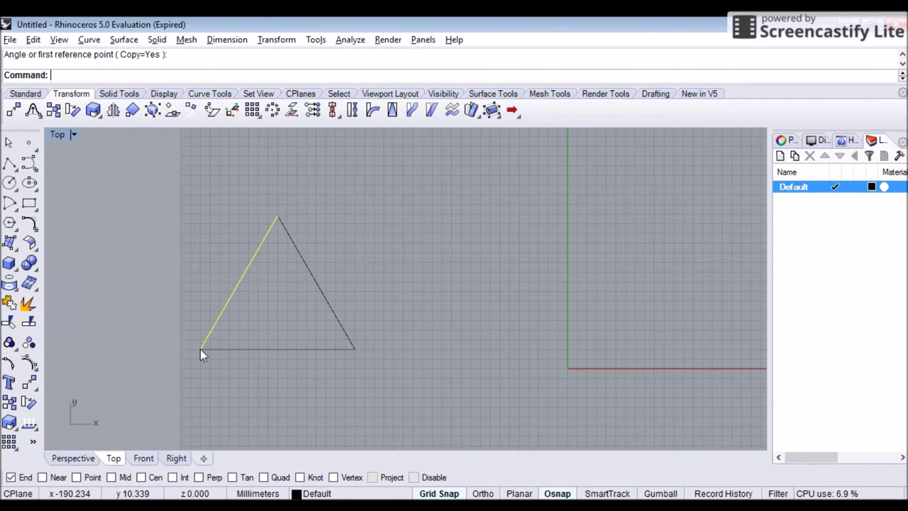
scroll(347, 335, "down", 4)
right_click_drag(324, 242, 341, 365)
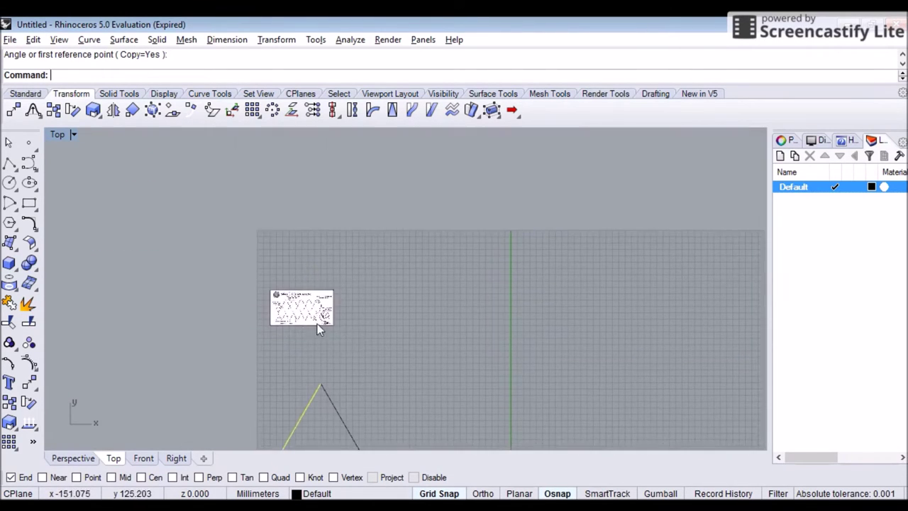
scroll(291, 319, "up", 10)
scroll(287, 311, "up", 2)
scroll(269, 302, "up", 2)
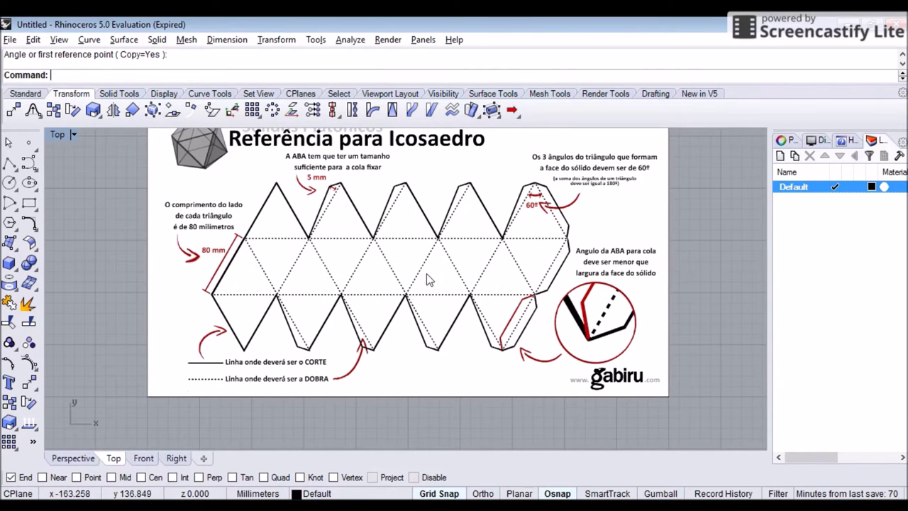
scroll(518, 298, "down", 3)
scroll(554, 355, "down", 2)
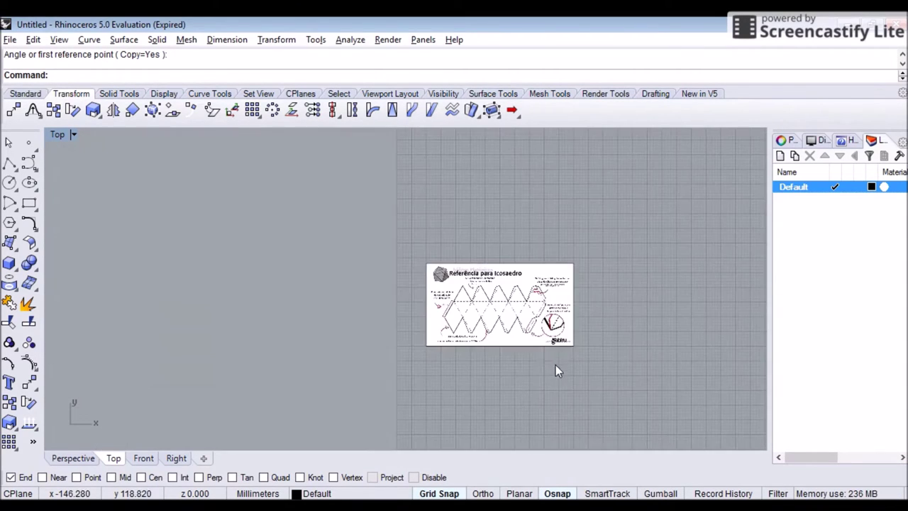
right_click_drag(556, 365, 358, 213)
scroll(372, 230, "down", 2)
right_click_drag(463, 303, 298, 247)
scroll(304, 249, "down", 2)
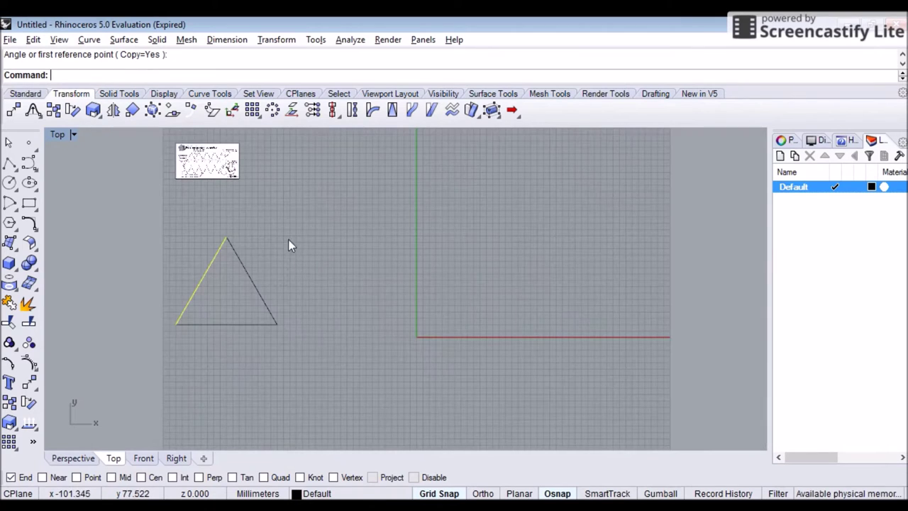
- Copy the whole triangle four times end to end along its base to make a row of five, using its lower left corner as base point
left_click_drag(179, 349, 182, 350)
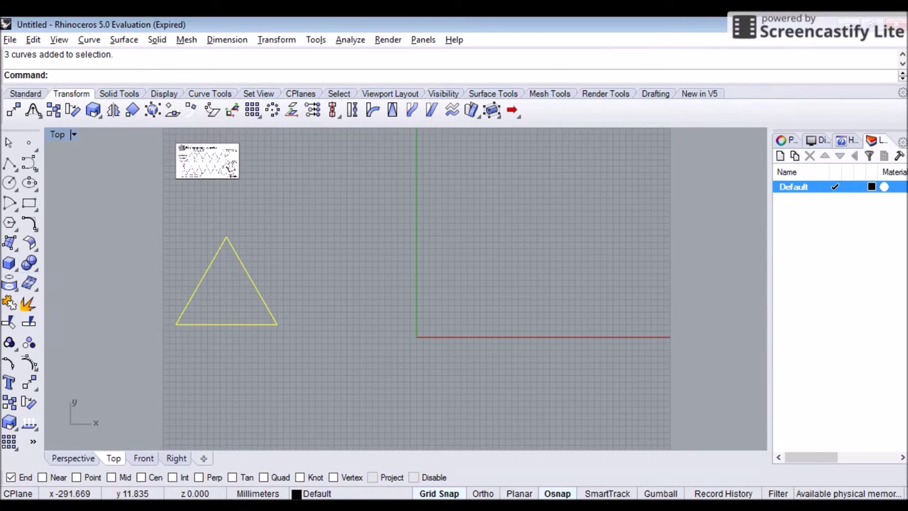
left_click(54, 111)
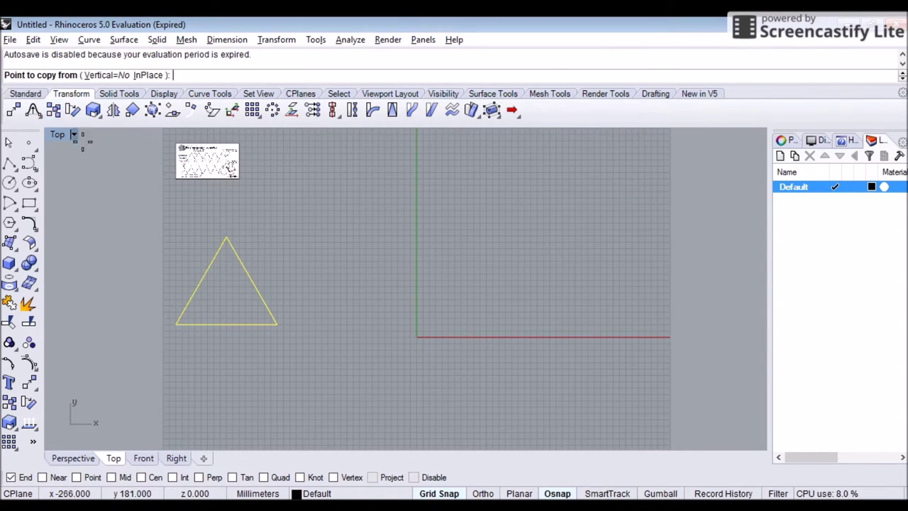
left_click(176, 324)
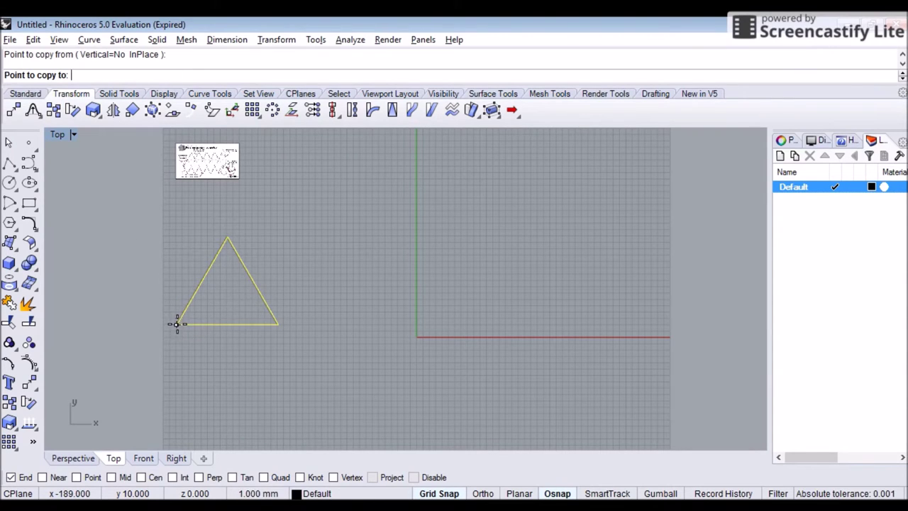
left_click(277, 325)
left_click(378, 325)
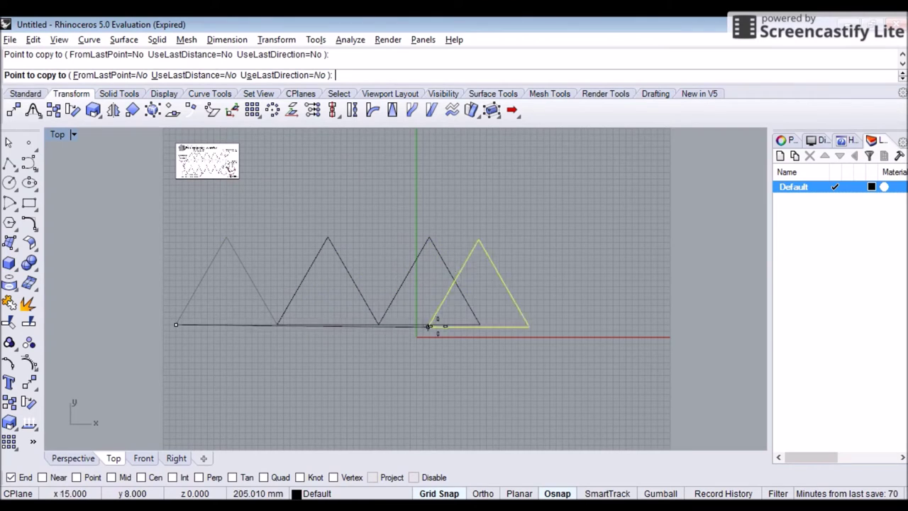
left_click(479, 324)
left_click(581, 324)
key("Return")
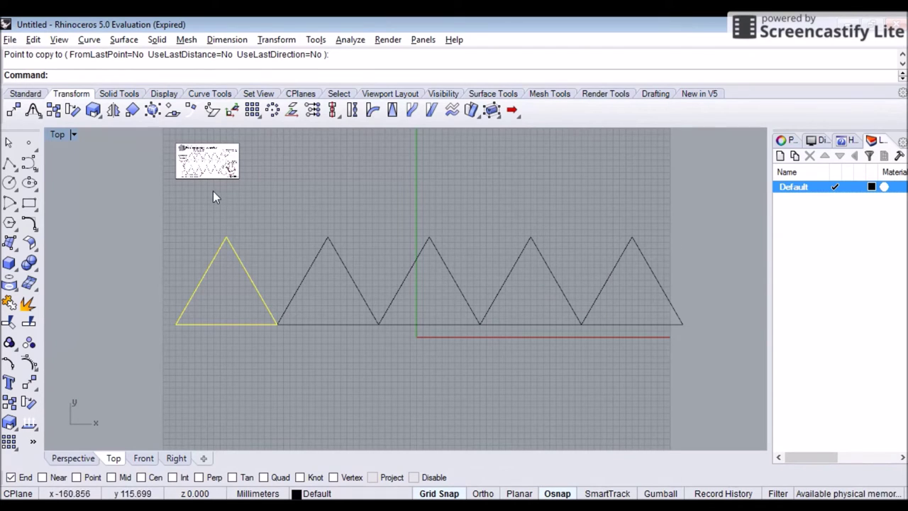
left_click(276, 223)
- Examine how the upper, middle and lower rows of triangles connect in the reference net
scroll(217, 201, "up", 5)
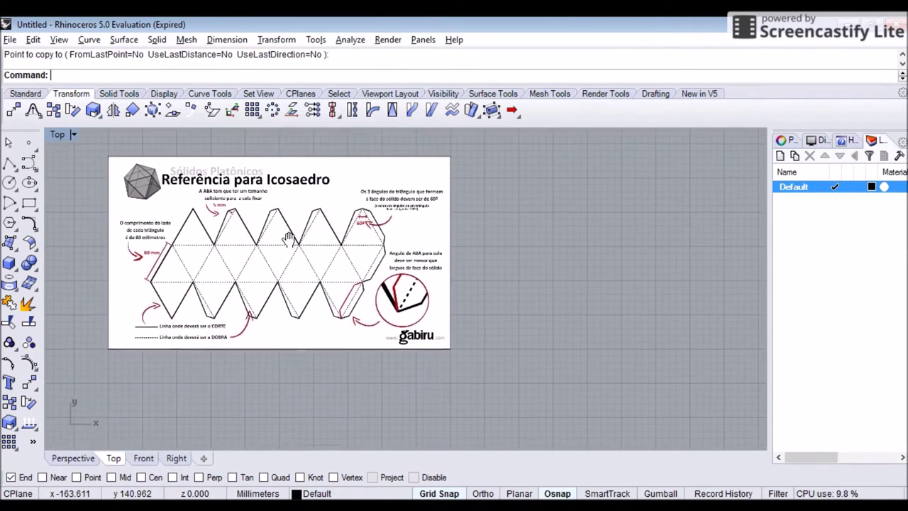
scroll(275, 230, "up", 2)
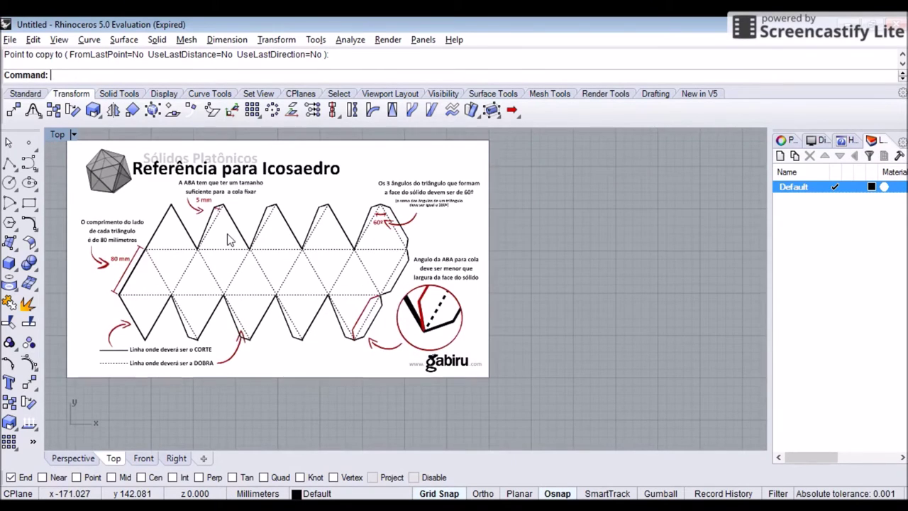
scroll(227, 238, "up", 1)
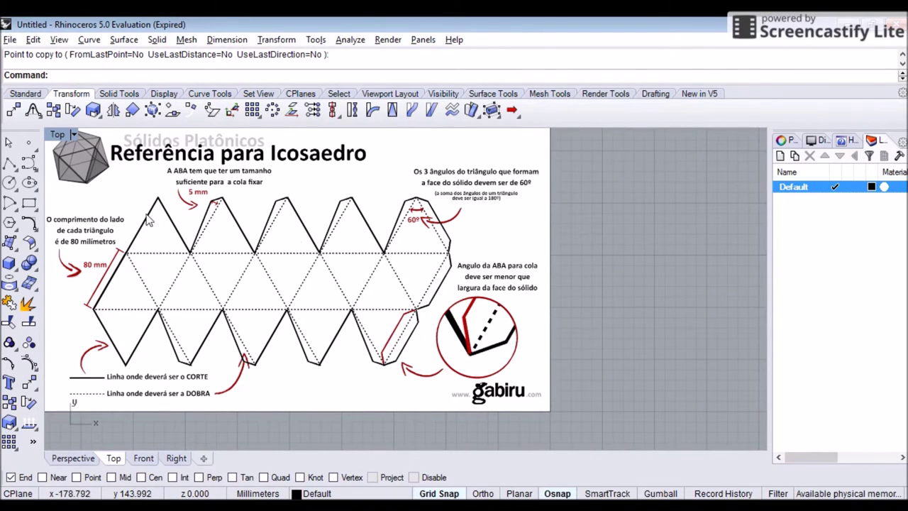
scroll(203, 281, "down", 3)
scroll(203, 303, "up", 5)
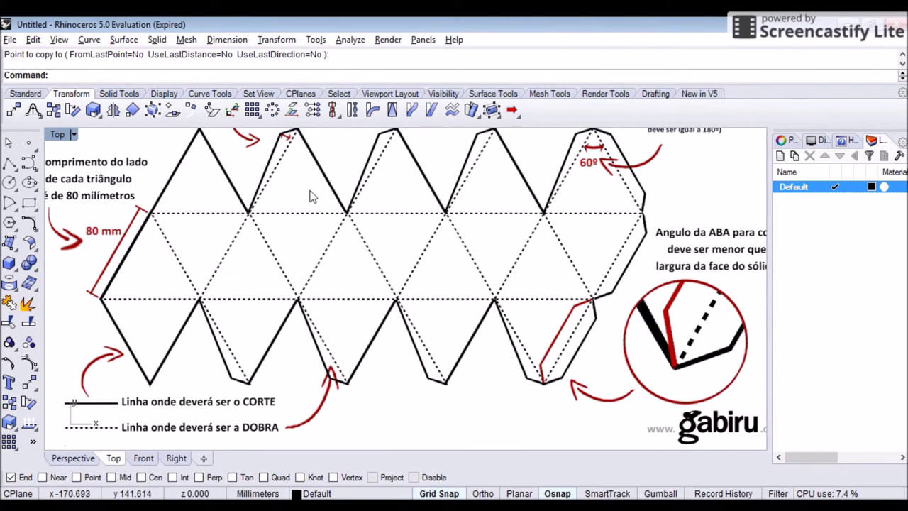
scroll(583, 204, "down", 7)
right_click_drag(519, 345, 318, 194)
scroll(369, 264, "down", 12)
right_click_drag(517, 241, 330, 272)
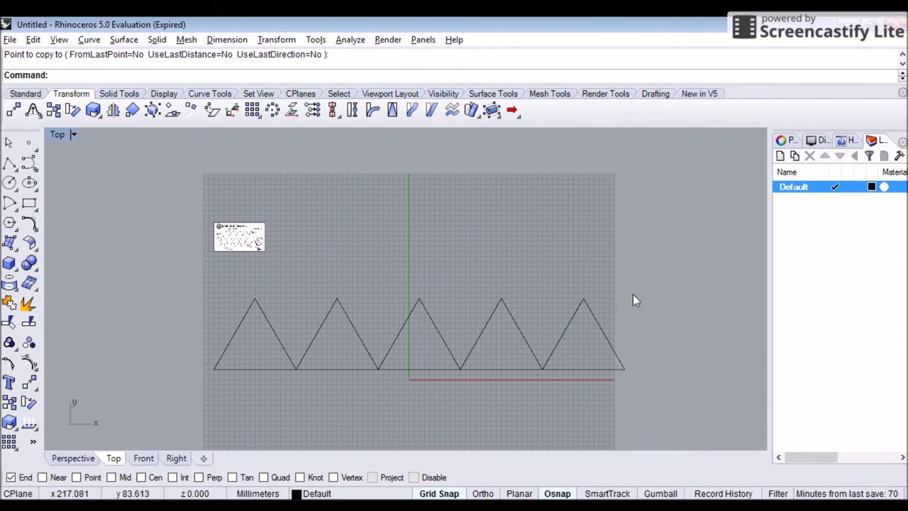
- Copy the row of five triangles upward, from its lower left corner to the apex of the first triangle
left_click_drag(187, 387, 189, 387)
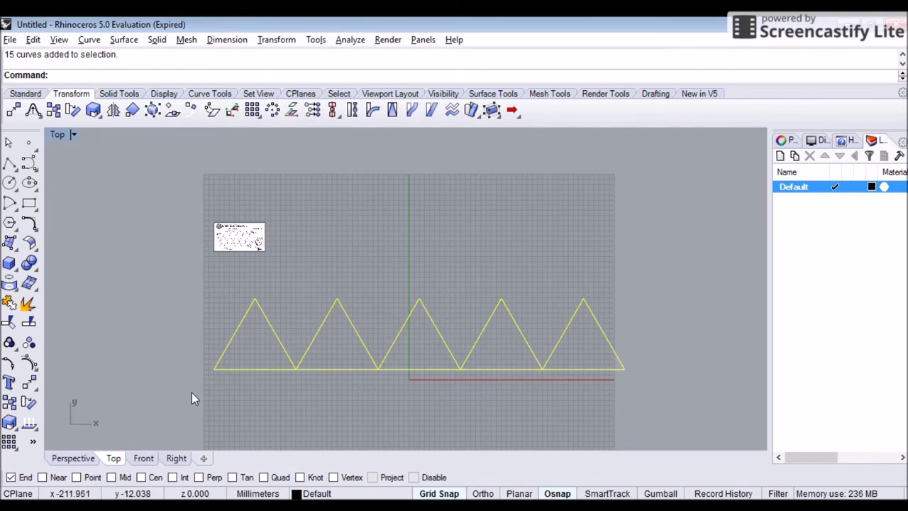
left_click(57, 111)
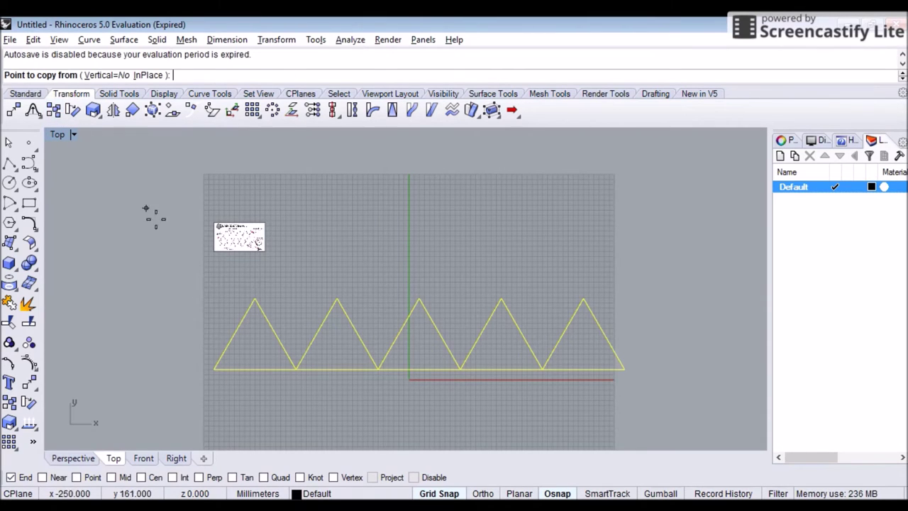
left_click(213, 369)
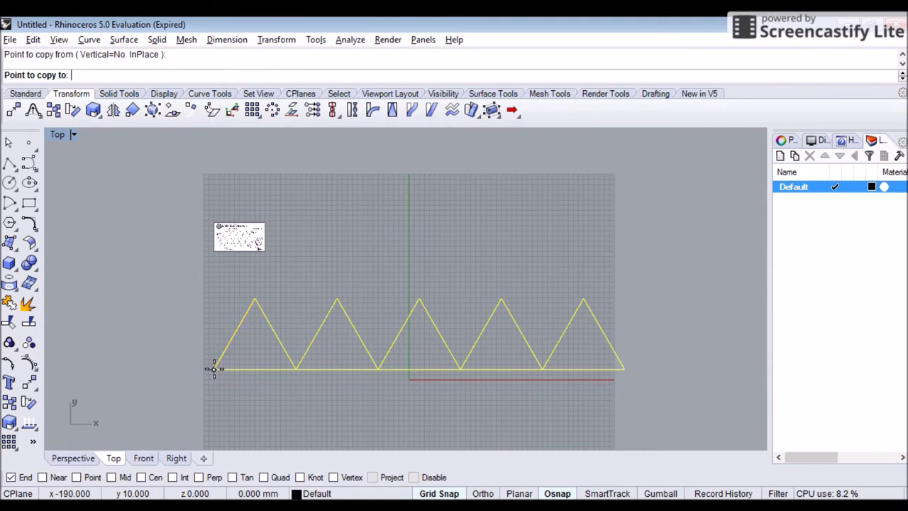
left_click(254, 298)
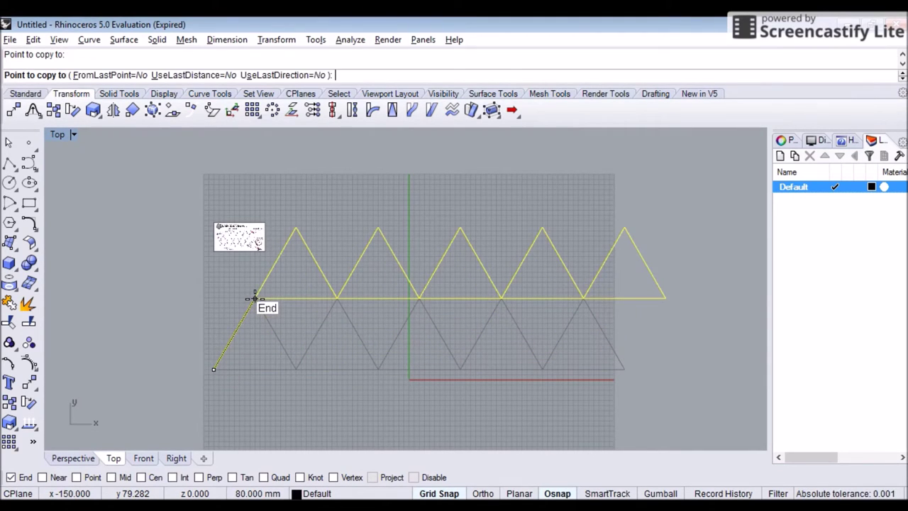
right_click(284, 193)
right_click_drag(328, 187, 339, 206)
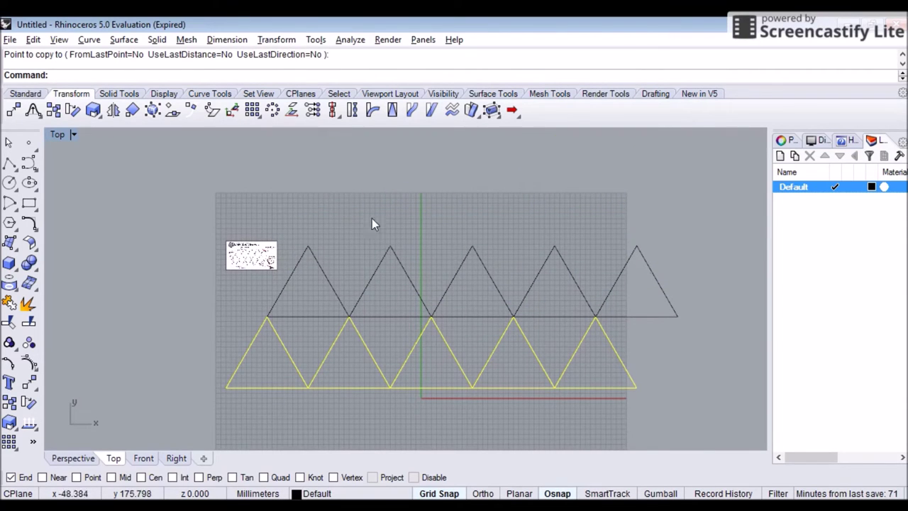
- Check the two stacked triangle rows against the middle band of the net in the reference image
scroll(345, 239, "up", 4)
scroll(351, 237, "down", 2)
right_click_drag(376, 229, 365, 196)
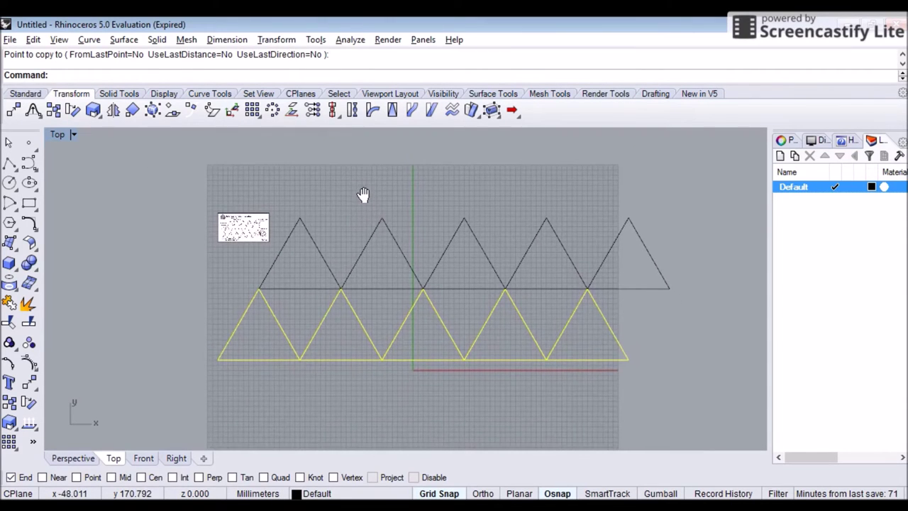
scroll(300, 203, "up", 5)
right_click_drag(262, 195, 336, 161)
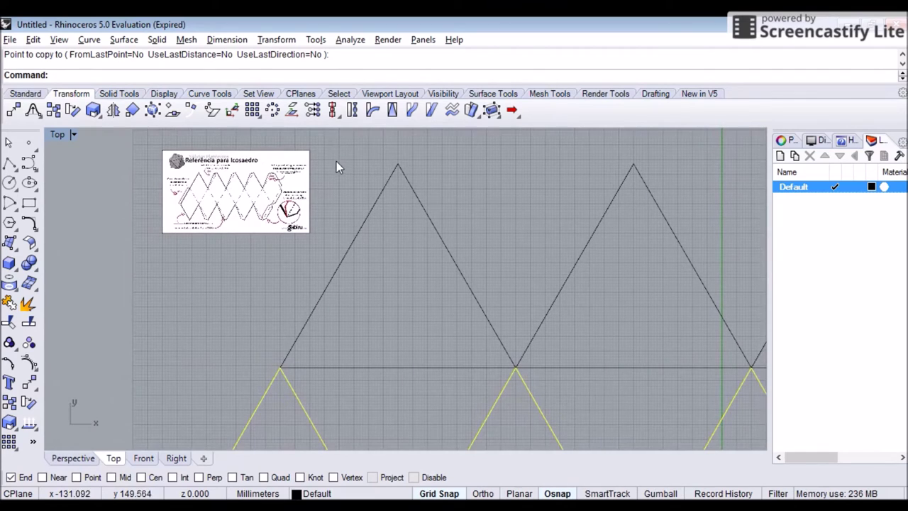
scroll(337, 162, "up", 4)
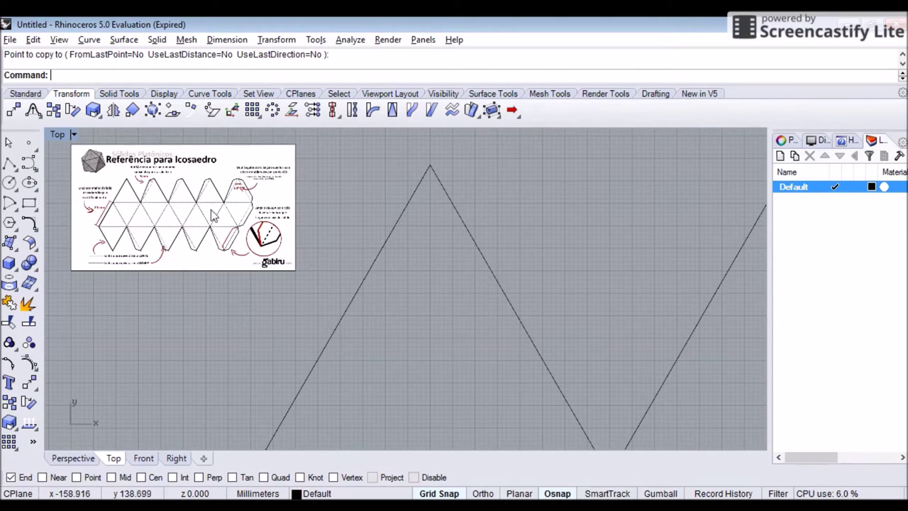
scroll(426, 241, "down", 5)
scroll(284, 284, "up", 1)
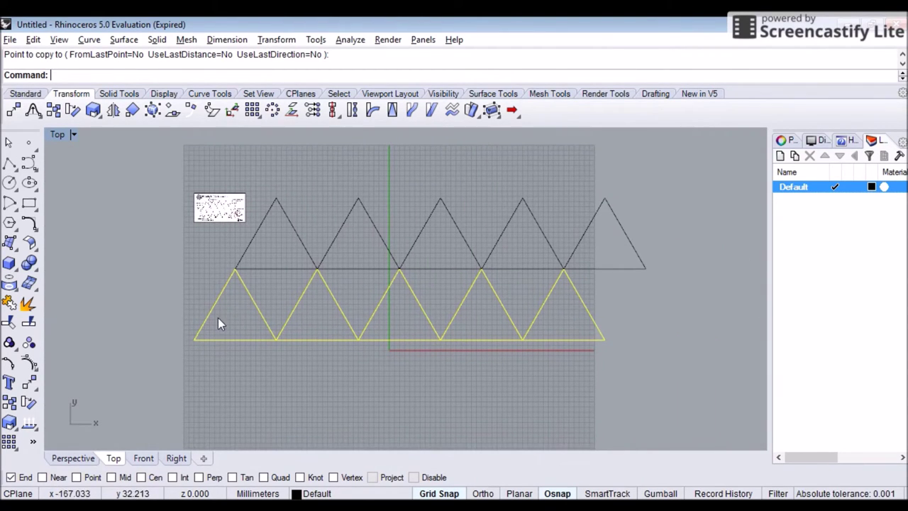
- Copy the left slanted edge of the last lower-row triangle to the row's lower right corner, closing the end of the band
left_click(243, 307)
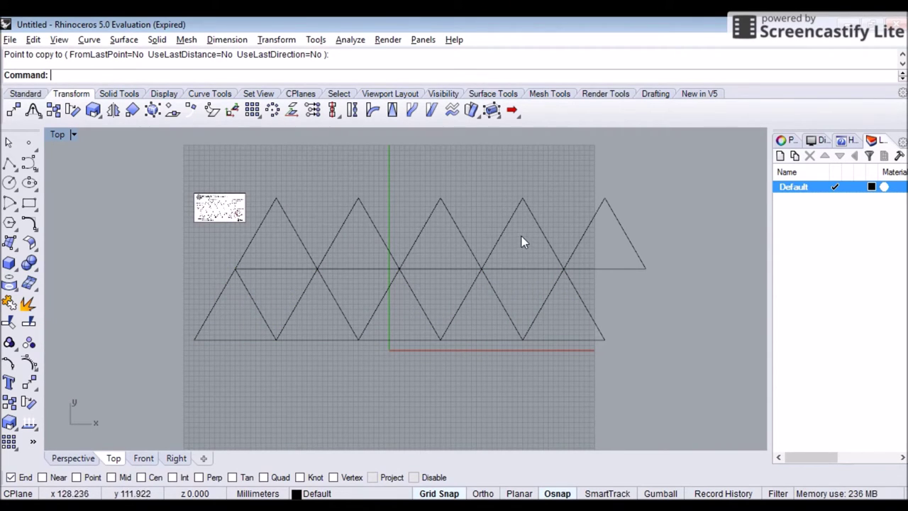
left_click(546, 306)
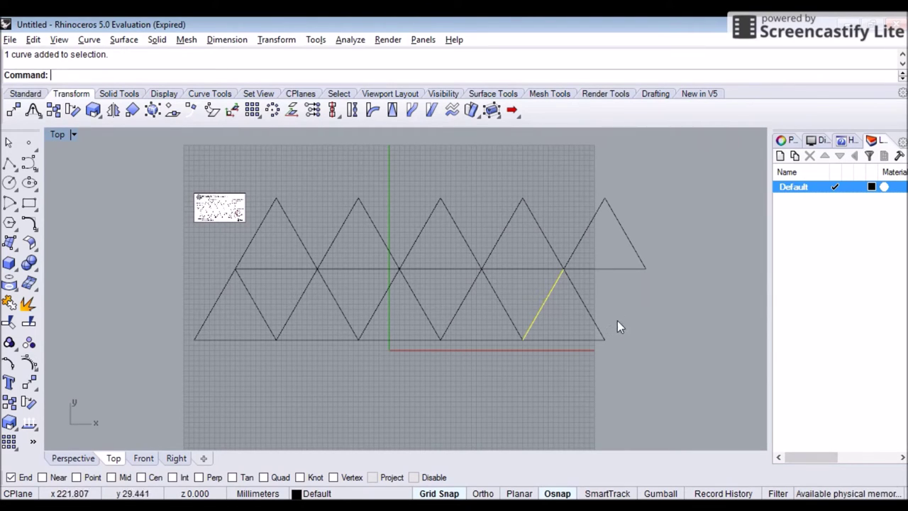
scroll(587, 331, "up", 2)
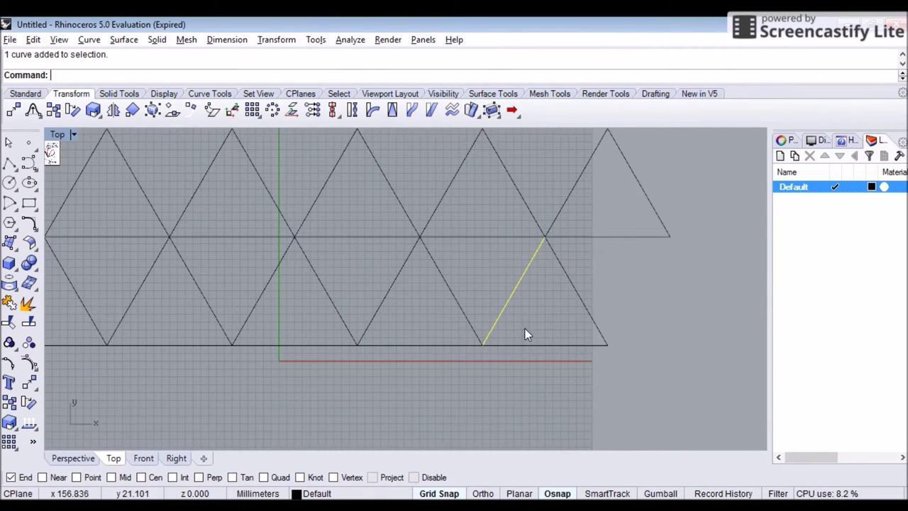
right_click_drag(525, 334, 295, 334)
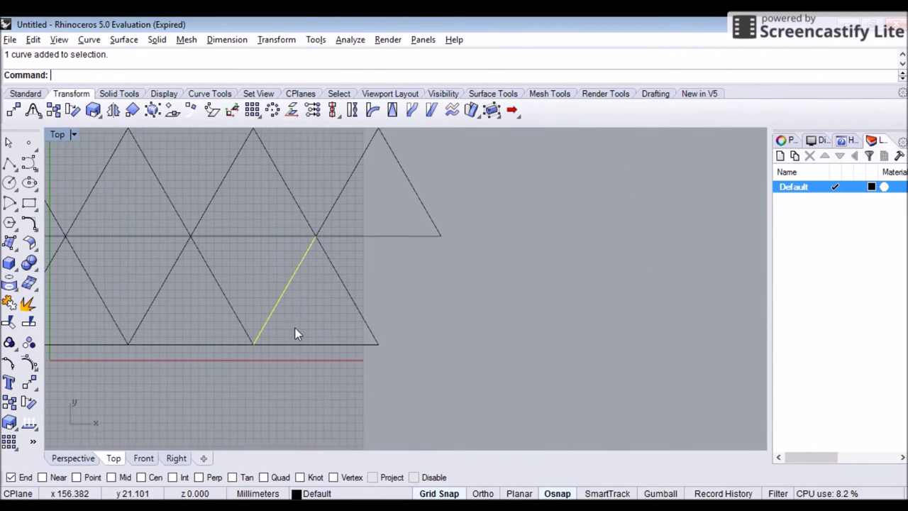
left_click(53, 110)
left_click(254, 345)
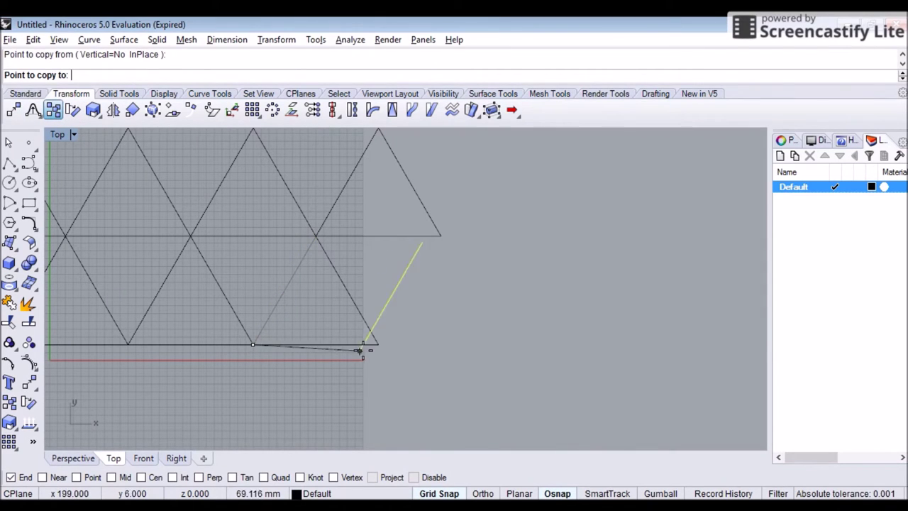
key("Escape")
scroll(470, 298, "down", 3)
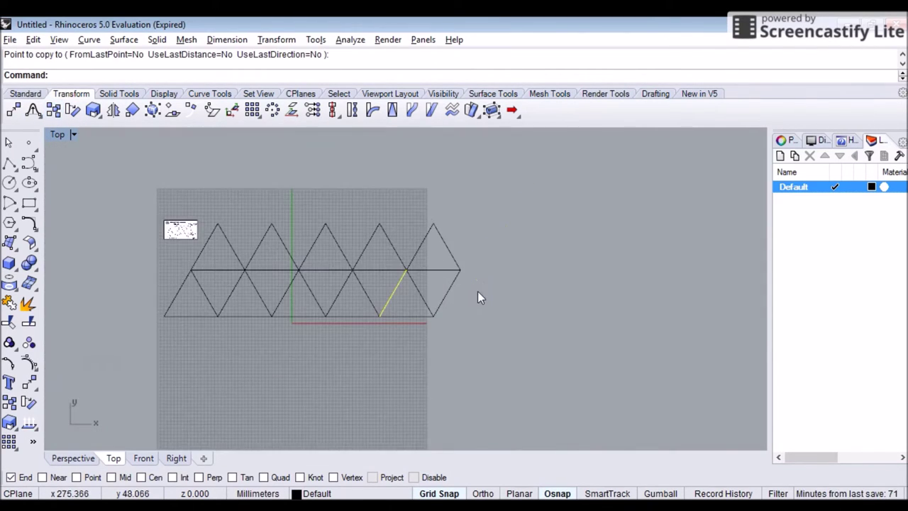
right_click_drag(478, 298, 580, 315)
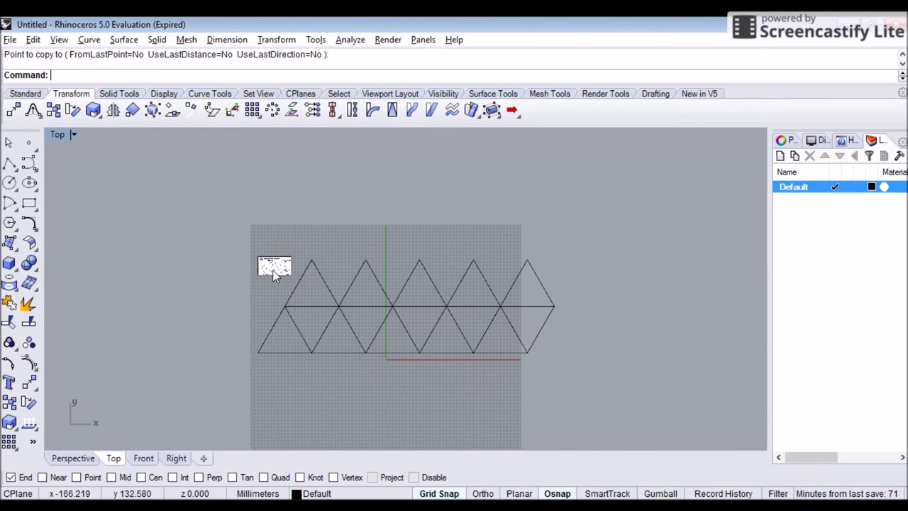
- Compare the closed two-row band with the reference net to identify the rows of triangles still missing
scroll(275, 270, "up", 10)
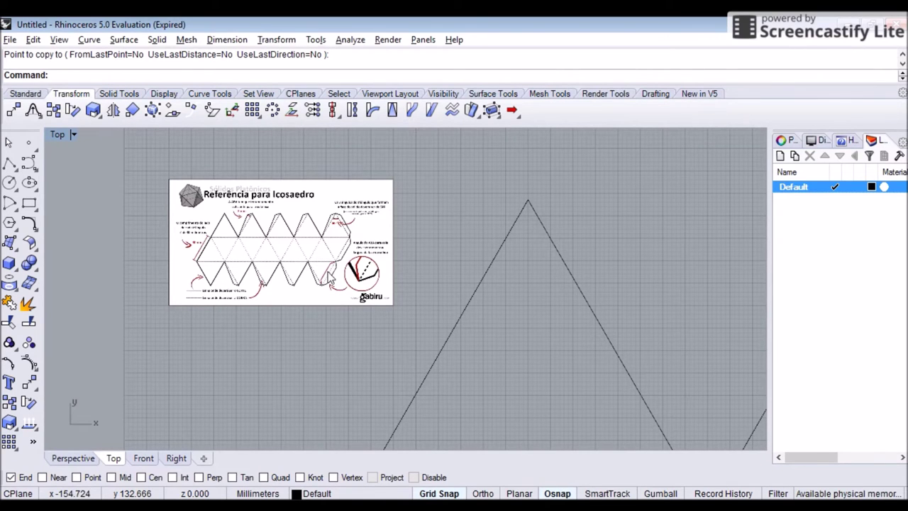
scroll(450, 346, "down", 8)
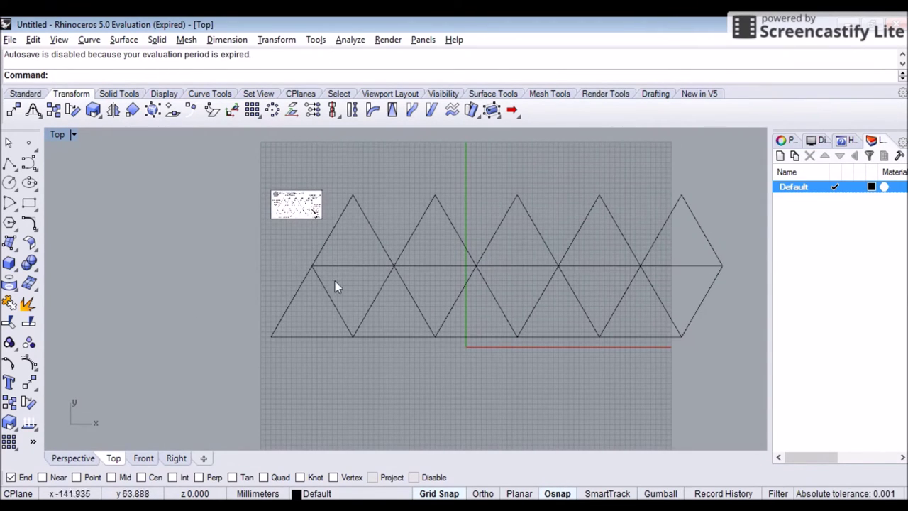
scroll(594, 255, "up", 2)
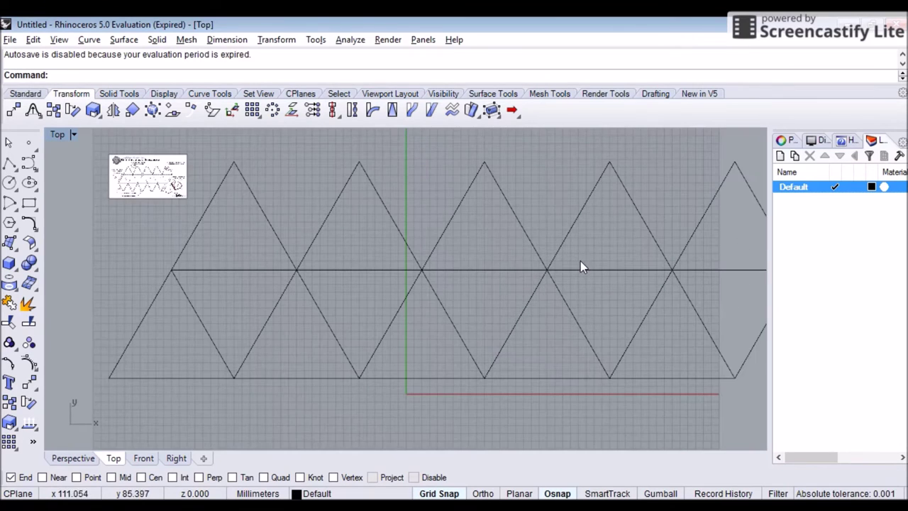
right_click_drag(567, 256, 432, 230)
scroll(436, 234, "down", 4)
right_click_drag(366, 242, 377, 227)
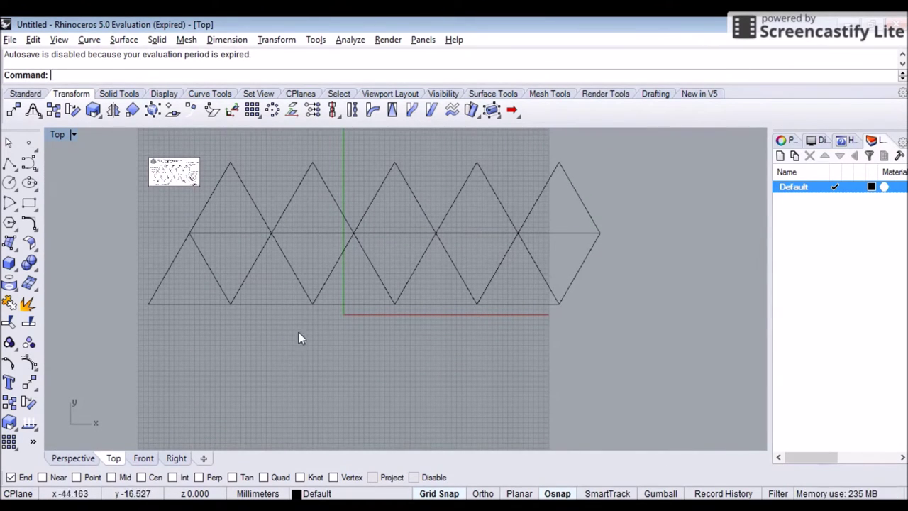
scroll(253, 323, "up", 1)
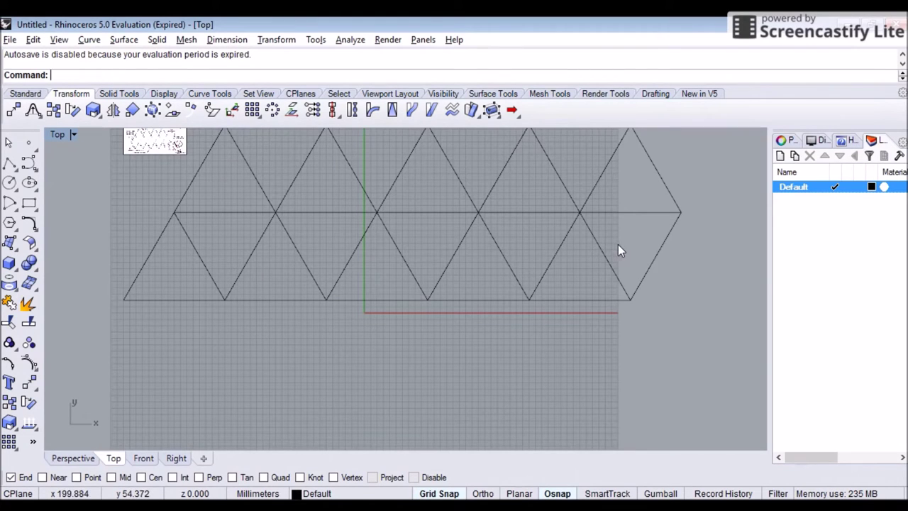
left_click_drag(268, 259, 156, 273)
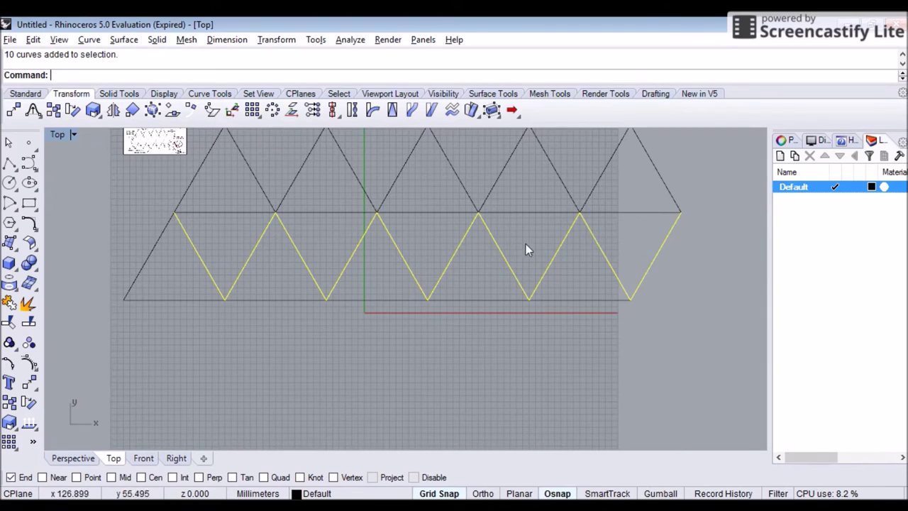
right_click_drag(538, 241, 539, 261)
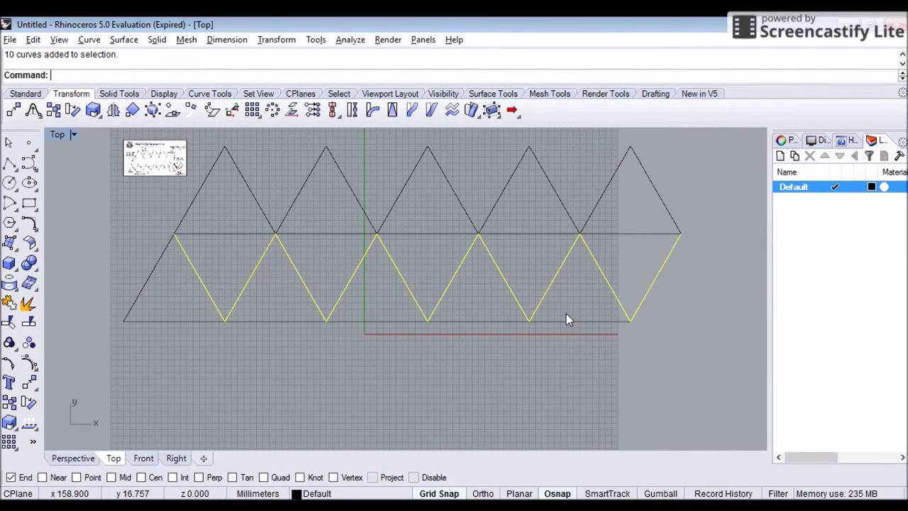
left_click(608, 248)
left_click(614, 235)
left_click(553, 234)
left_click(440, 234)
left_click(326, 234)
left_click(221, 233)
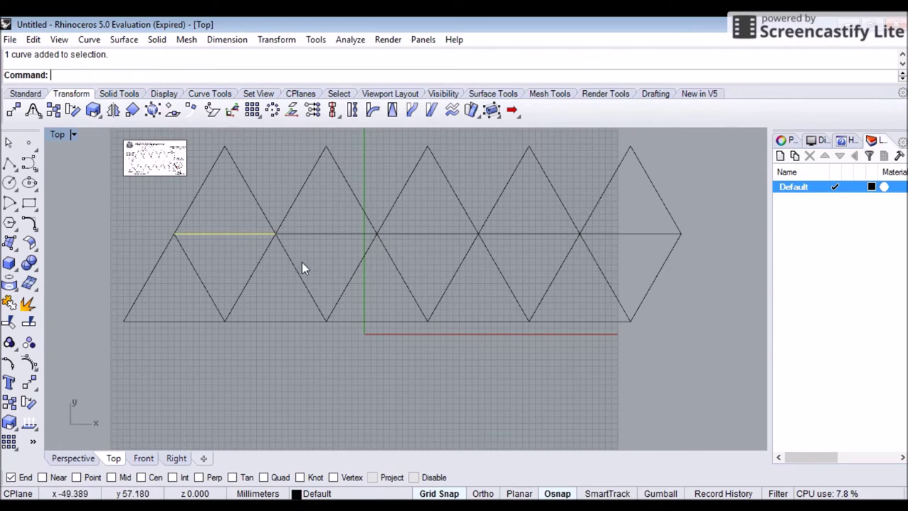
- Copy the ten zigzag edges of the middle band downward, from the band's upper left corner to its lower left corner
left_click_drag(712, 259, 419, 279)
left_click_drag(172, 296, 171, 297)
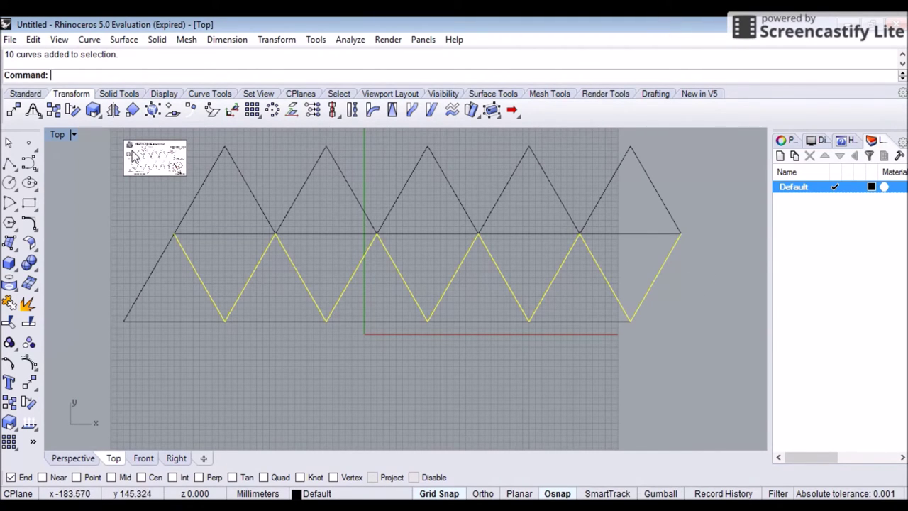
left_click(54, 110)
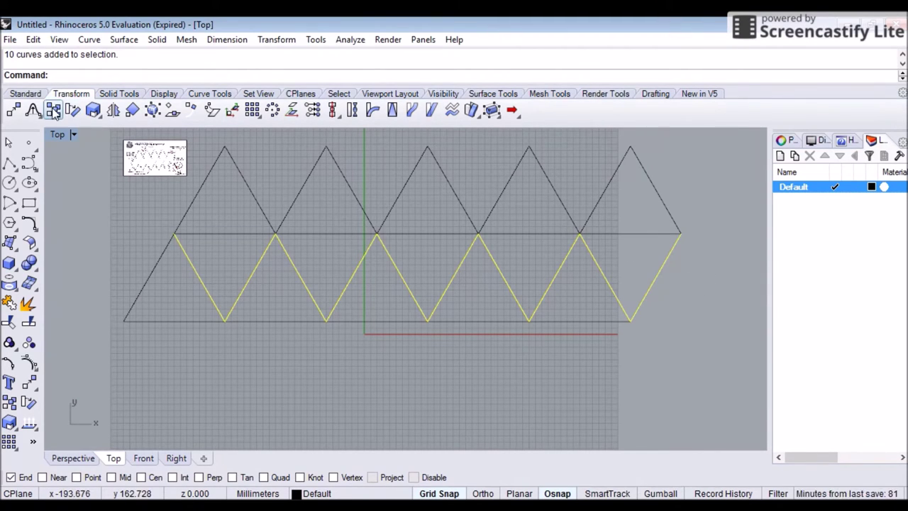
left_click(174, 234)
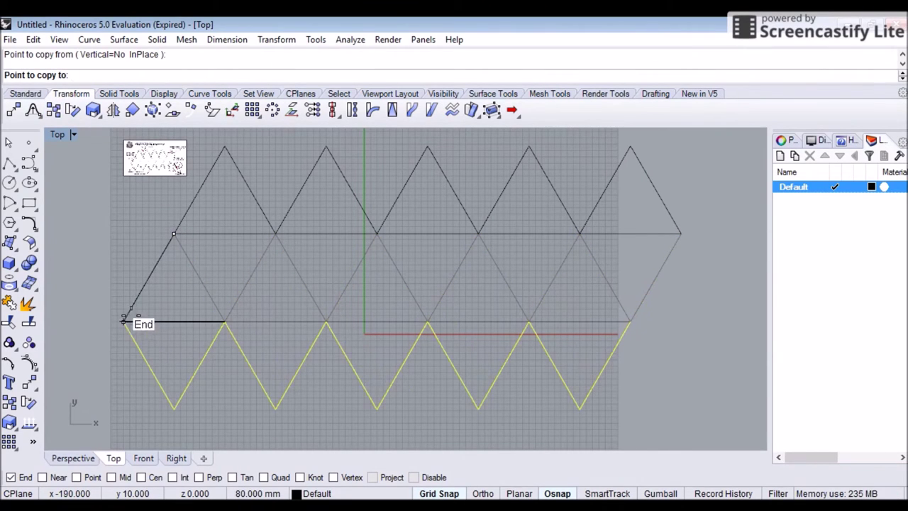
left_click(123, 320)
key("Return")
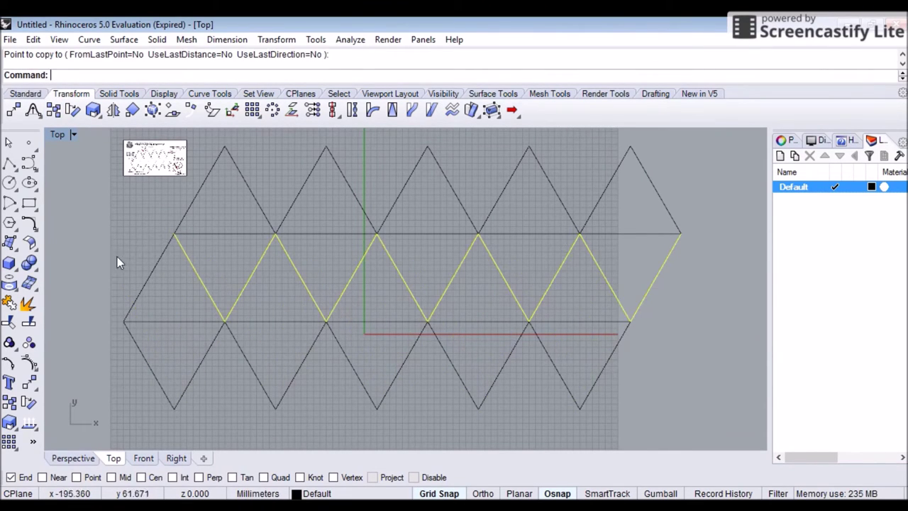
left_click(659, 297)
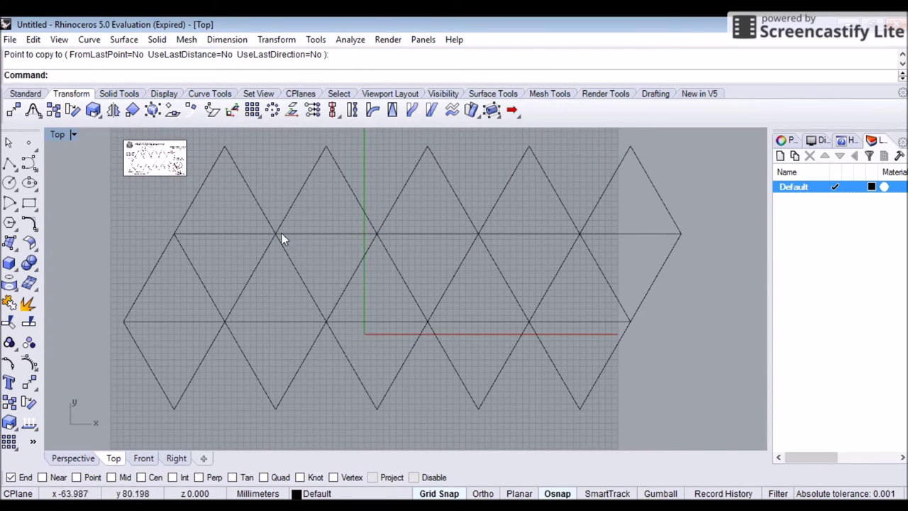
- Examine the shape and angle of the glue tabs around the lower triangles in the reference image
scroll(140, 183, "up", 10)
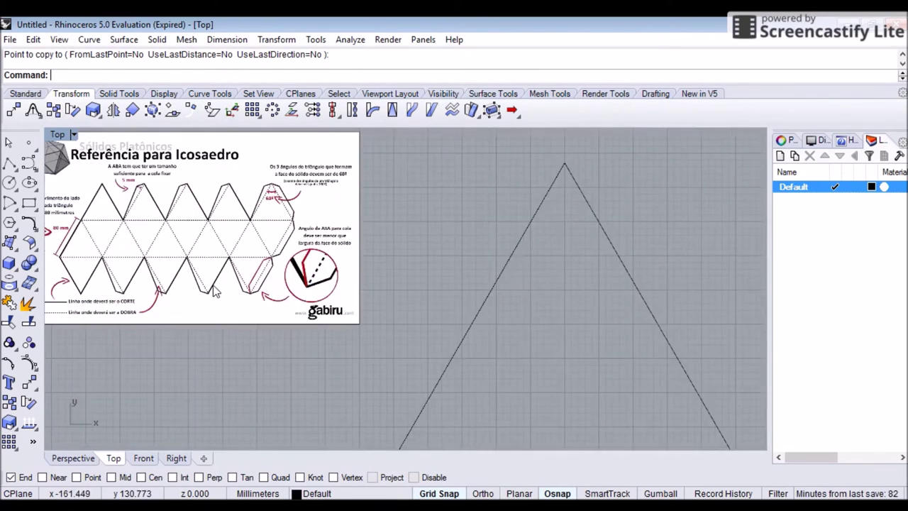
scroll(215, 291, "up", 2)
scroll(302, 317, "up", 2)
right_click_drag(285, 202, 335, 317)
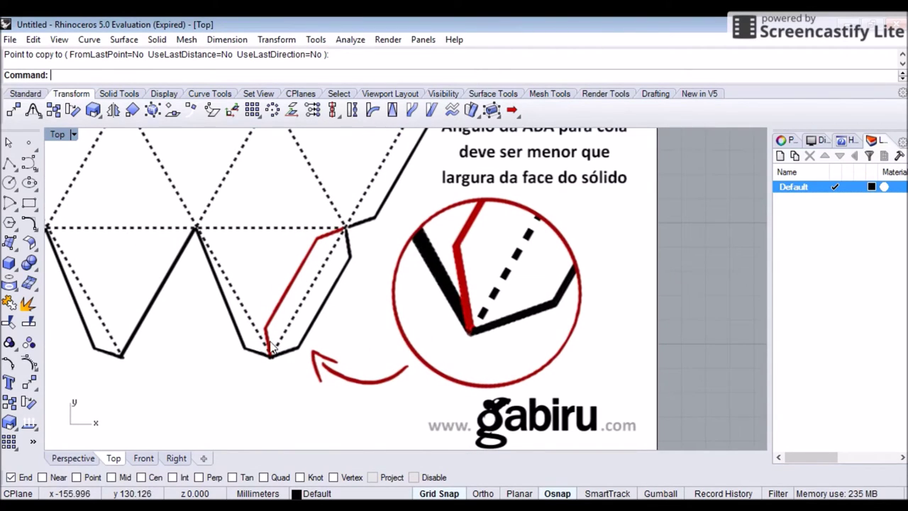
scroll(267, 344, "up", 3)
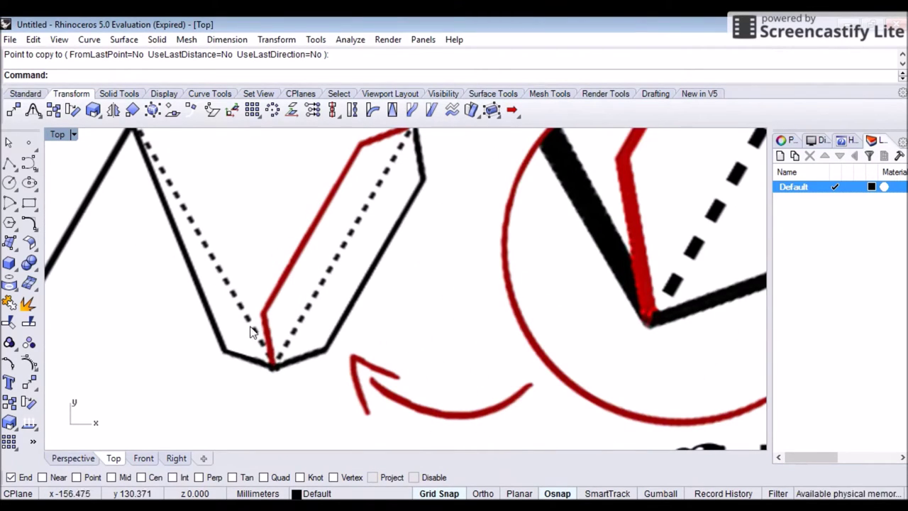
scroll(273, 316, "down", 6)
scroll(572, 283, "down", 4)
- Draw an open polyline tab below the fourth segment of the lower horizontal line, through (50,10), (55,5), (125,5) and (130,10)
right_click_drag(642, 303, 199, 208)
scroll(590, 316, "down", 12)
right_click_drag(675, 357, 344, 251)
scroll(538, 307, "up", 6)
right_click_drag(573, 219, 425, 174)
scroll(375, 268, "up", 2)
right_click_drag(345, 282, 388, 197)
scroll(370, 232, "up", 2)
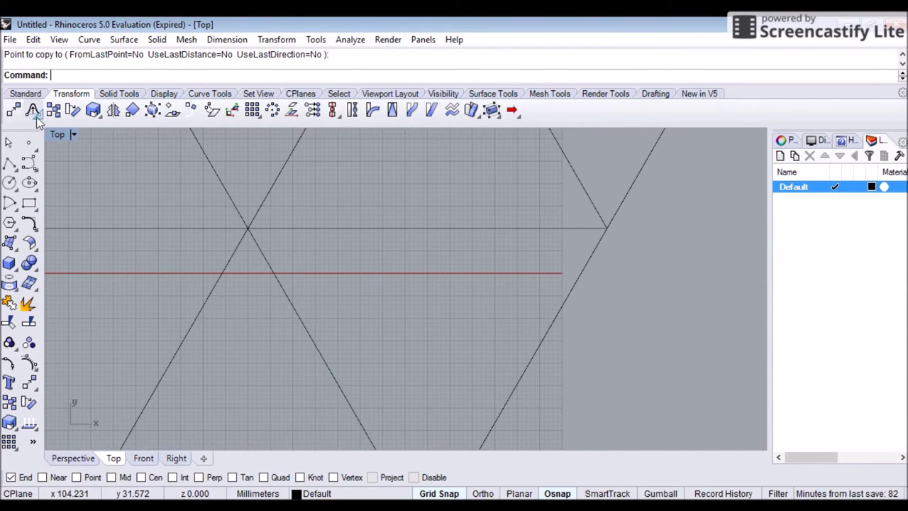
left_click(13, 164)
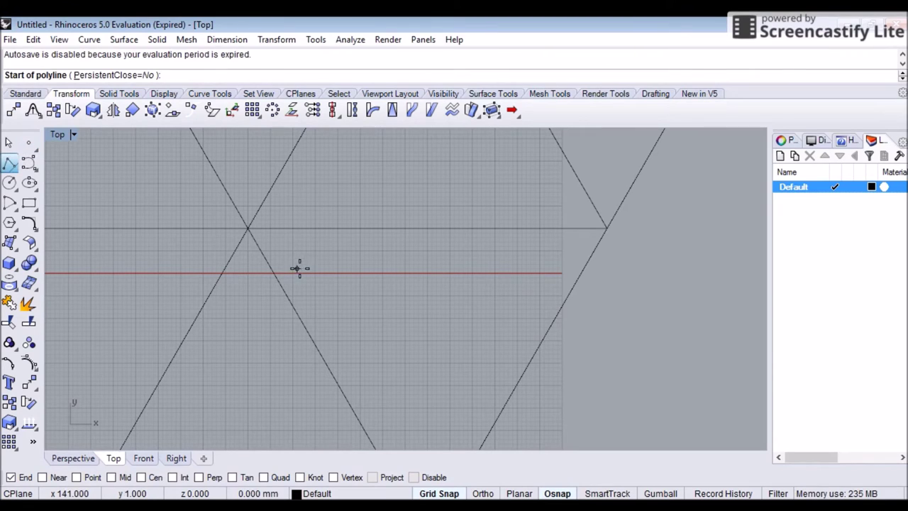
scroll(289, 237, "down", 4)
right_click_drag(284, 239, 397, 244)
scroll(312, 245, "up", 4)
right_click_drag(250, 235, 362, 224)
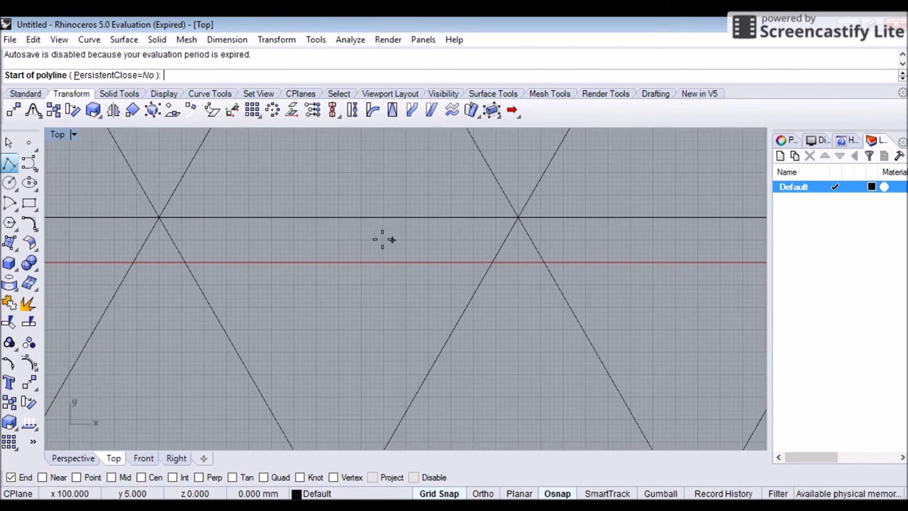
scroll(191, 206, "up", 3)
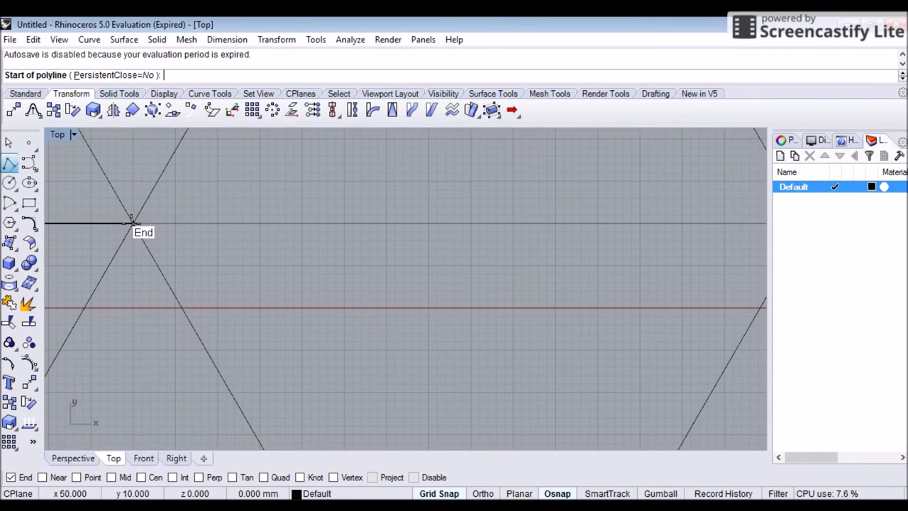
left_click(133, 224)
left_click(176, 266)
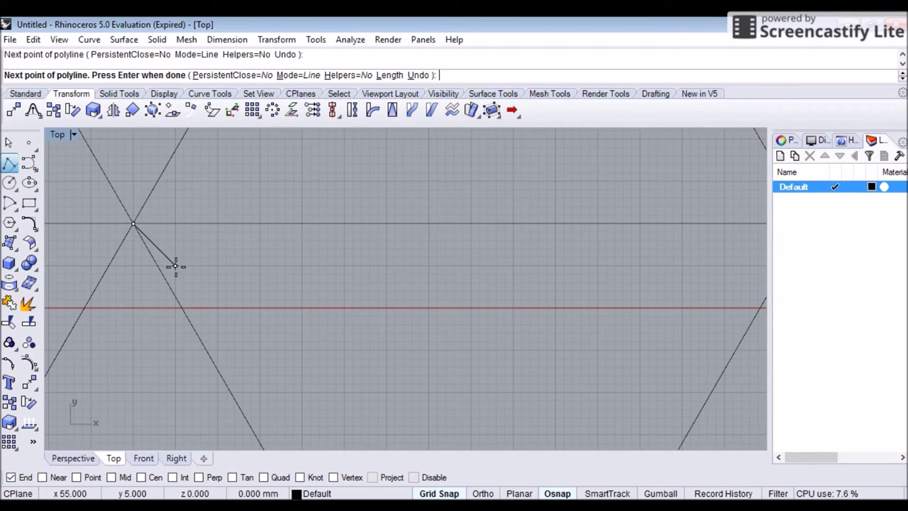
right_click_drag(618, 270, 336, 272)
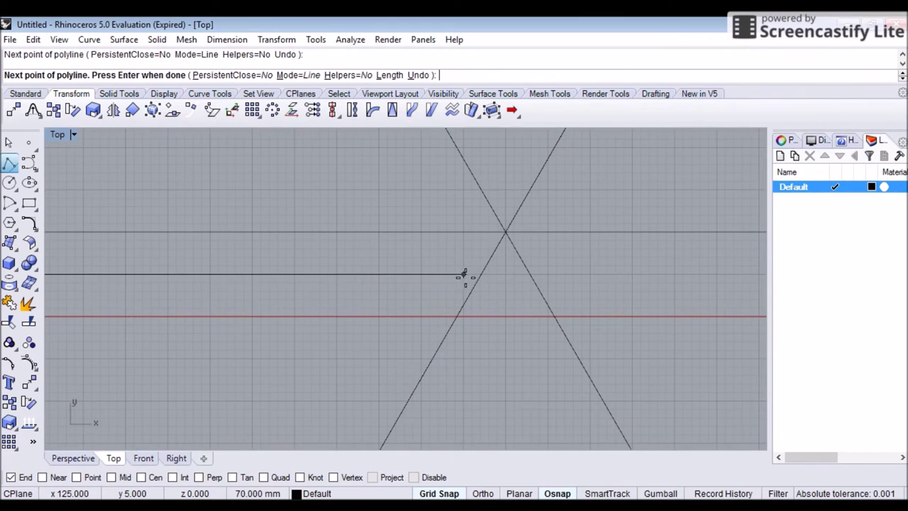
left_click(463, 274)
left_click(506, 232)
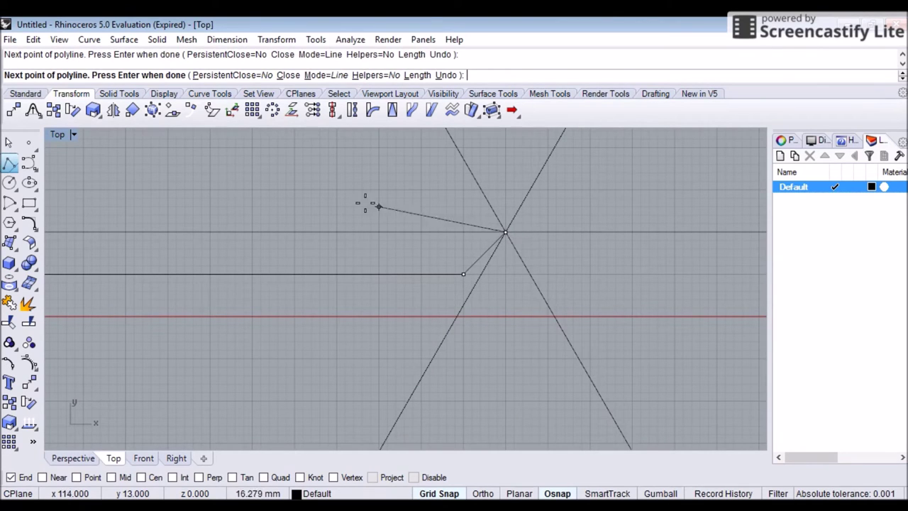
key("Return")
- Move the tab polyline right and down, placing it detached across the last lower triangle
scroll(334, 224, "down", 3)
left_click(165, 246)
left_click_drag(164, 246, 501, 341)
right_click_drag(497, 327, 264, 233)
scroll(305, 241, "down", 2)
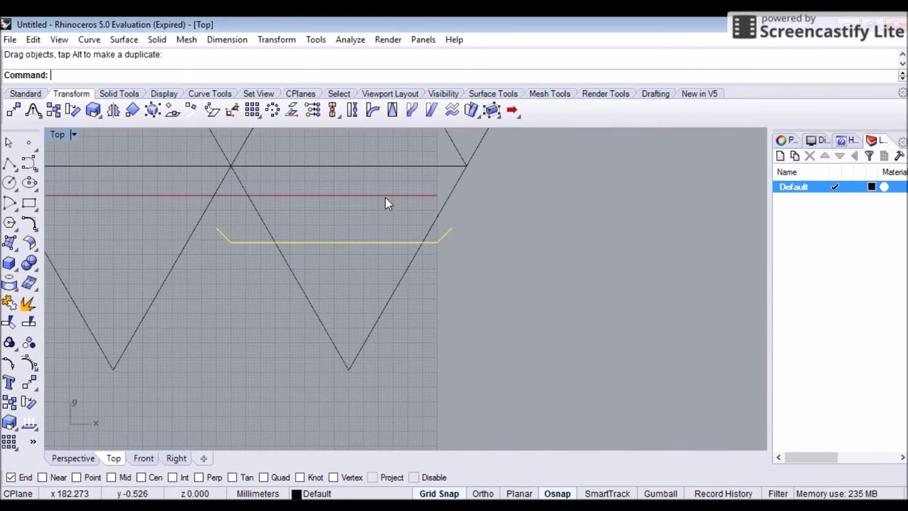
- Move the detached tab polyline by its upper end point onto the outer end of the lower horizontal line
right_click_drag(330, 213, 298, 280)
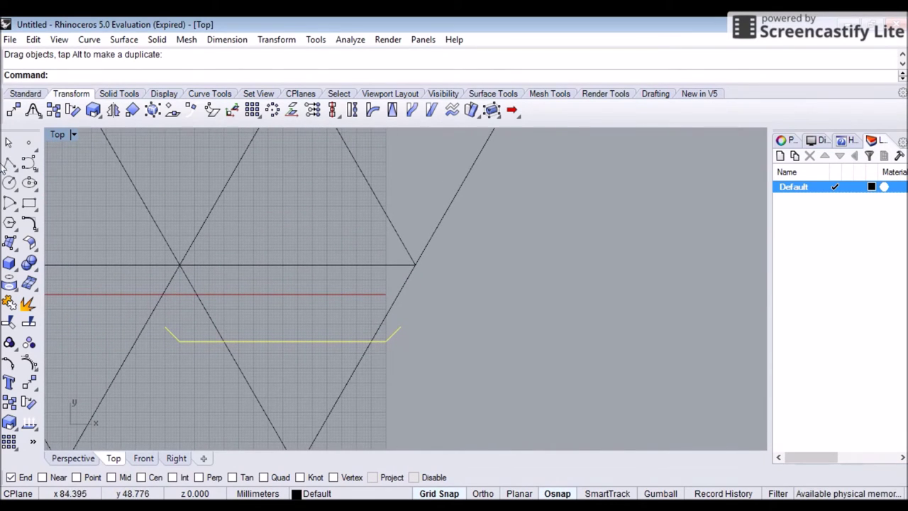
scroll(458, 211, "down", 1)
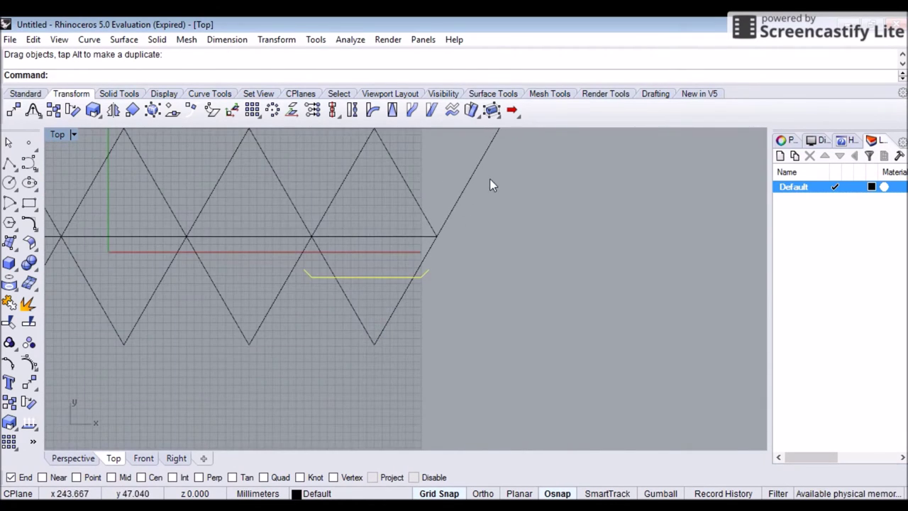
right_click_drag(490, 186, 464, 290)
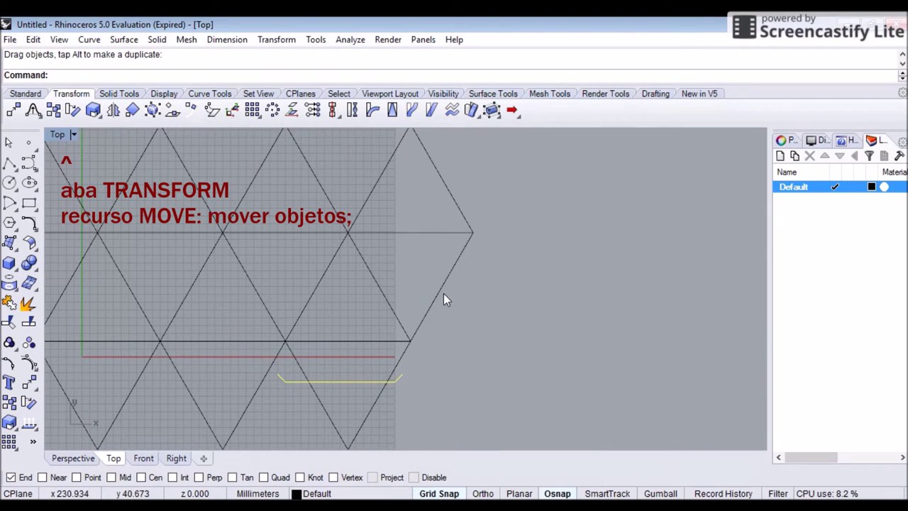
left_click(442, 292)
left_click(452, 189)
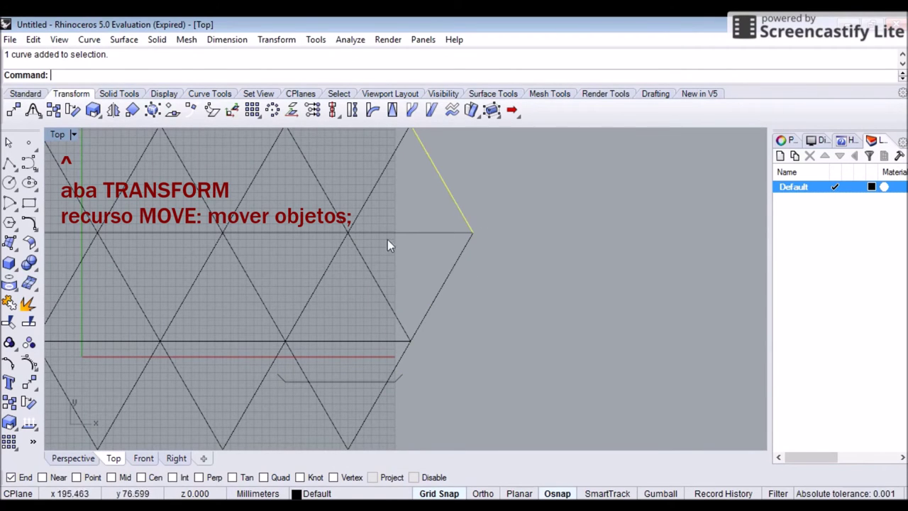
left_click(339, 378)
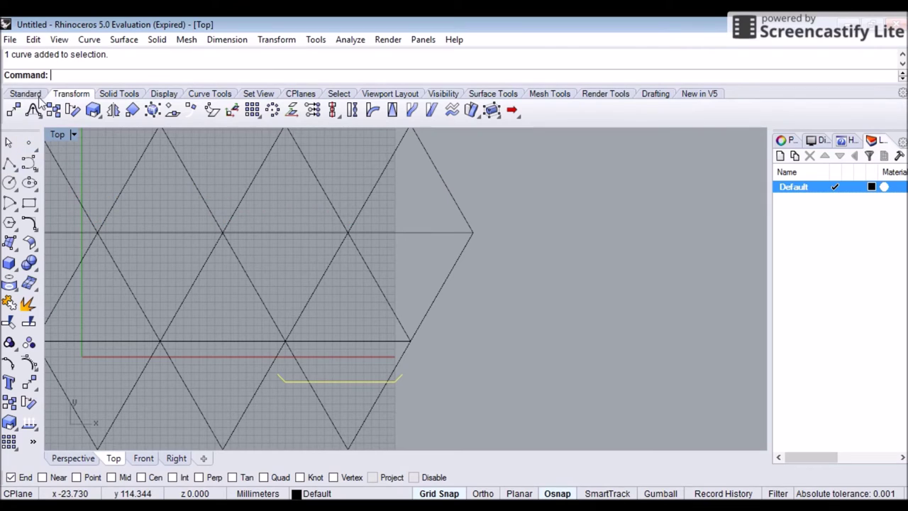
left_click(14, 109)
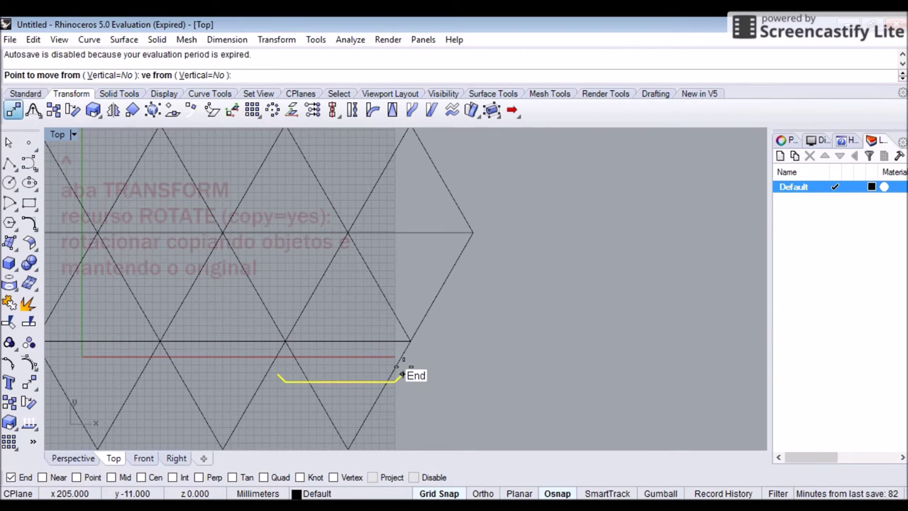
left_click(400, 374)
left_click(410, 342)
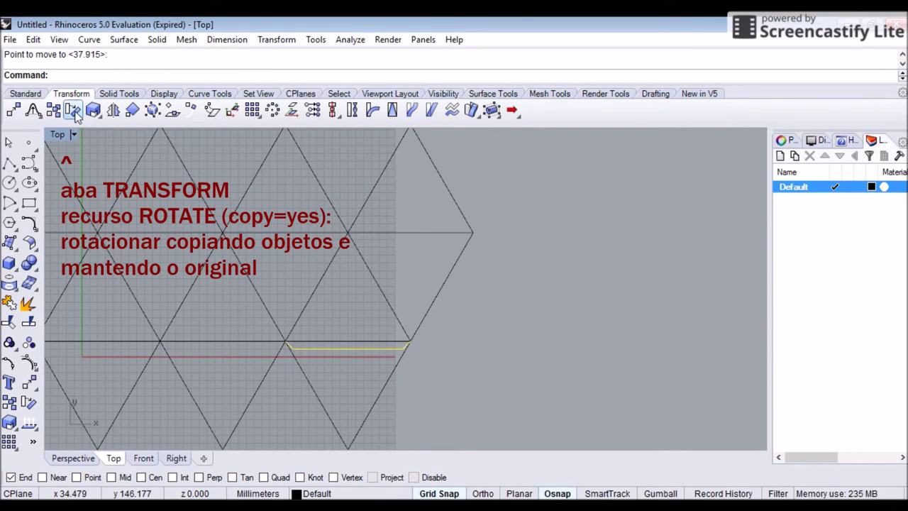
- Rotate the tab about the end of the lower horizontal line onto the outer edge of the last lower triangle
left_click(72, 109)
left_click(410, 342)
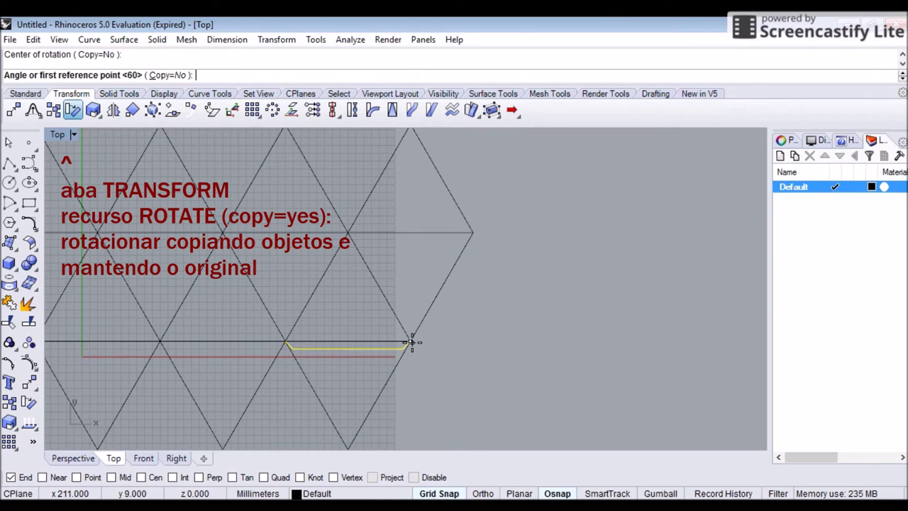
left_click(286, 341)
left_click(349, 449)
key("Return")
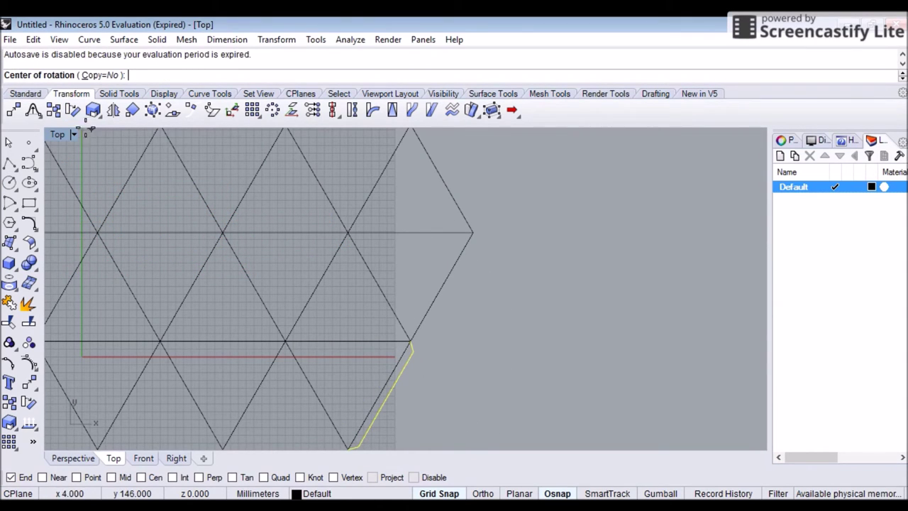
- Copy the tab from the last lower triangle's tip to the end of the lower horizontal line, along the middle band's outer edge
left_click(13, 110)
left_click(32, 110)
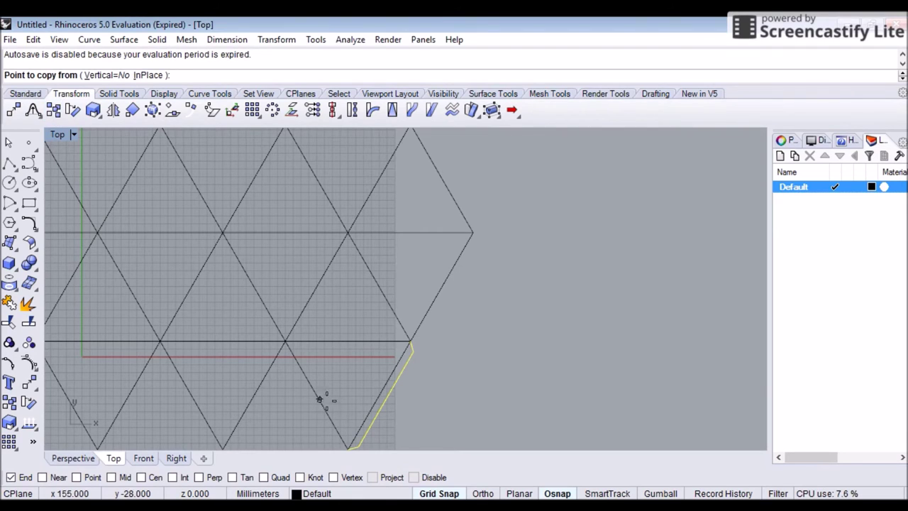
left_click(348, 449)
left_click(410, 342)
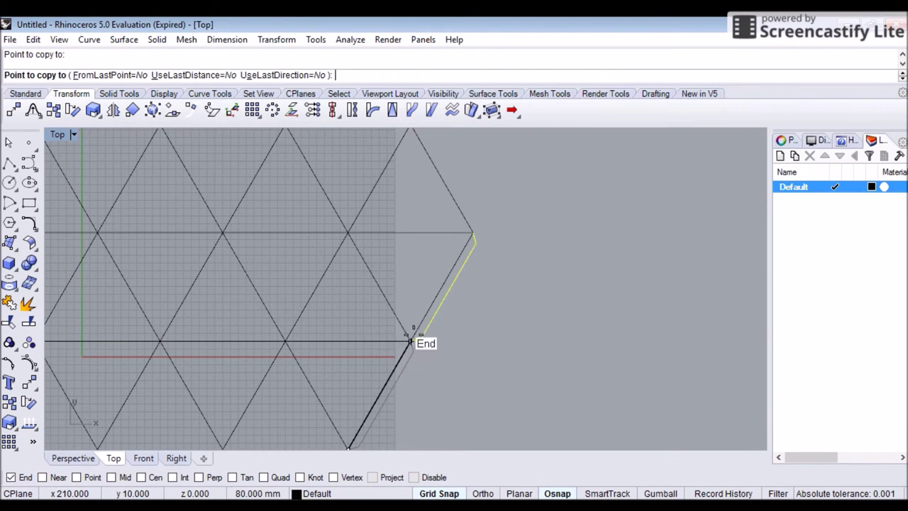
key("Return")
scroll(446, 262, "down", 3)
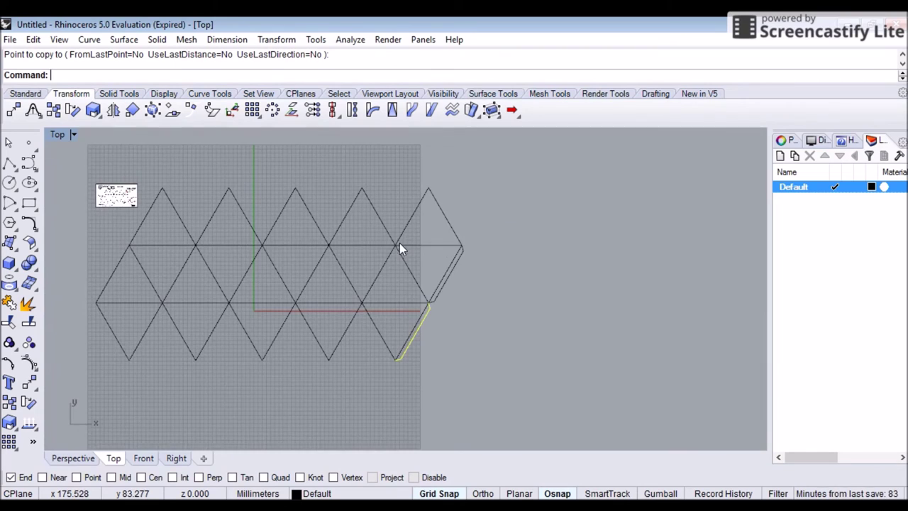
- Mirror a copy of the last lower triangle's tab across the lower horizontal line
right_click_drag(406, 265, 403, 278)
scroll(415, 284, "up", 3)
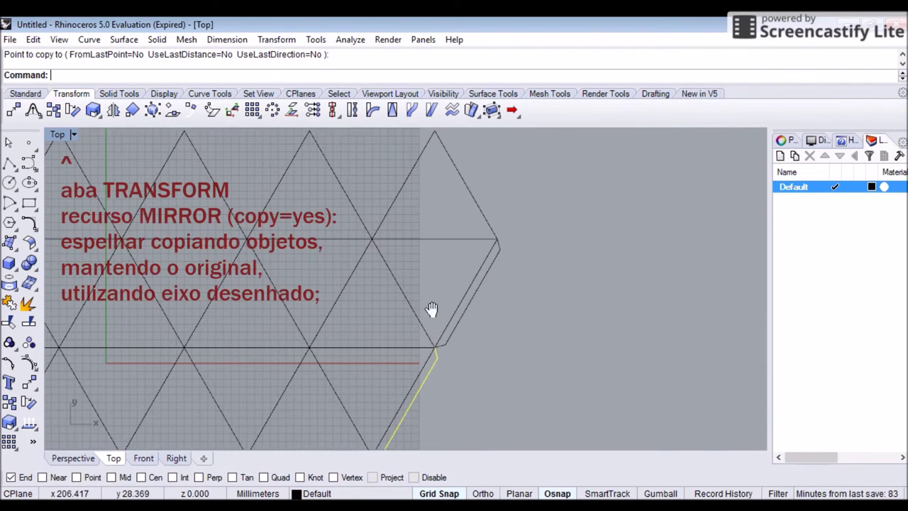
right_click_drag(430, 310, 438, 263)
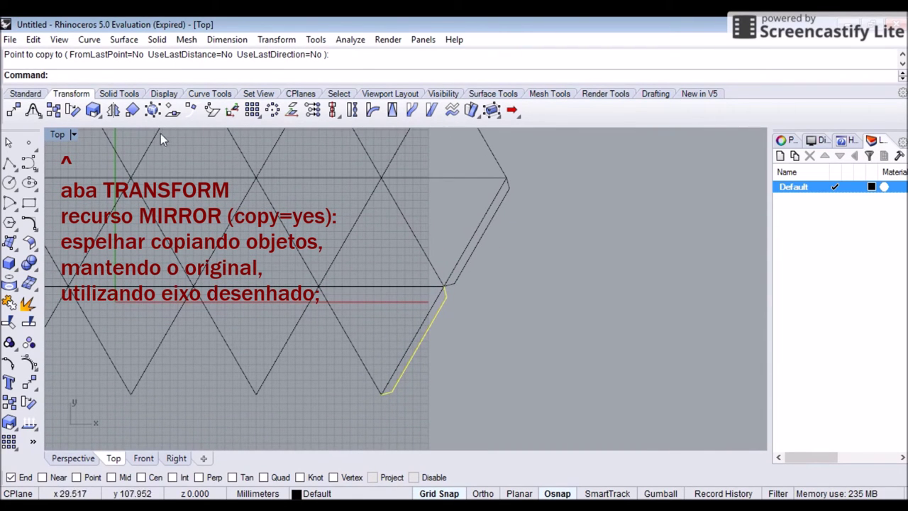
left_click(92, 111)
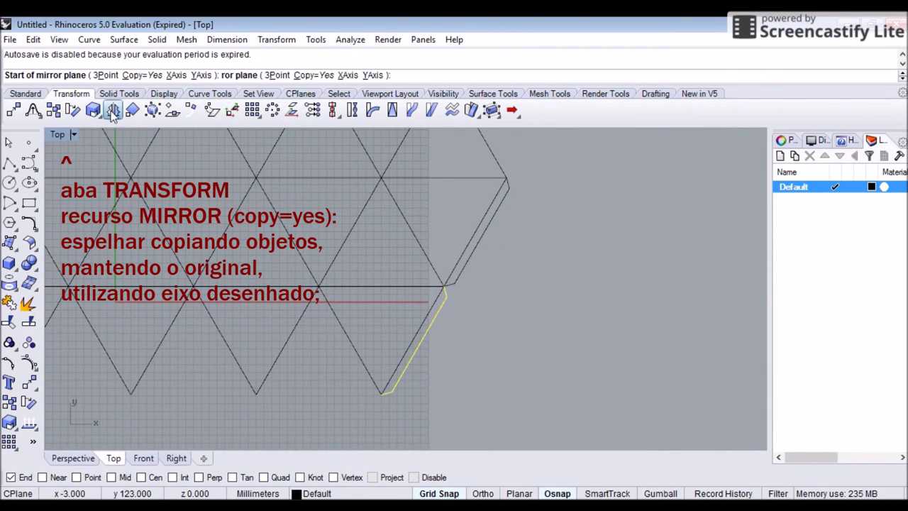
left_click(443, 286)
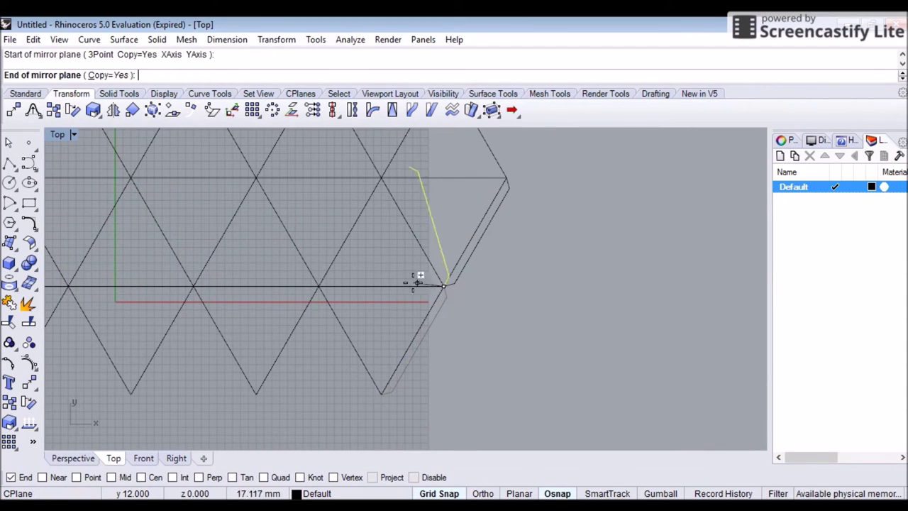
left_click(318, 286)
right_click(384, 248)
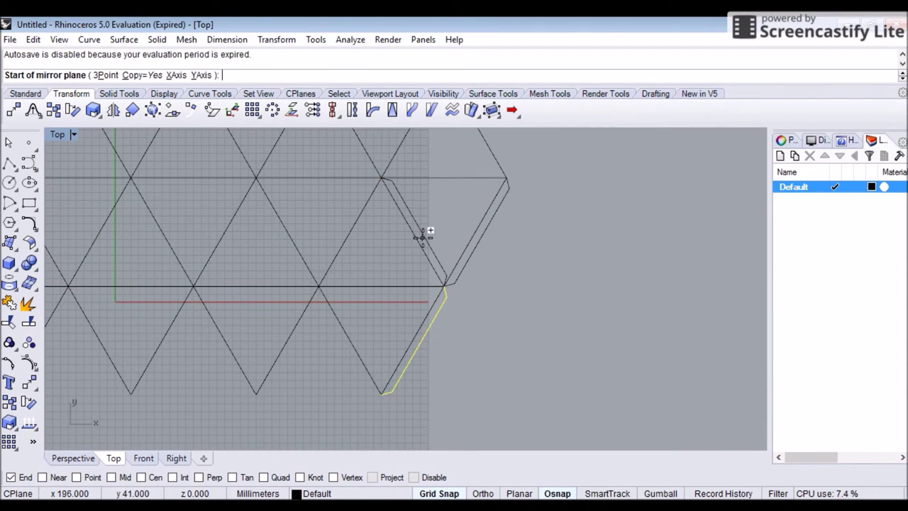
- Move the mirrored tab to the end of the upper horizontal line, along the outer edge of the last upper triangle
left_click(14, 110)
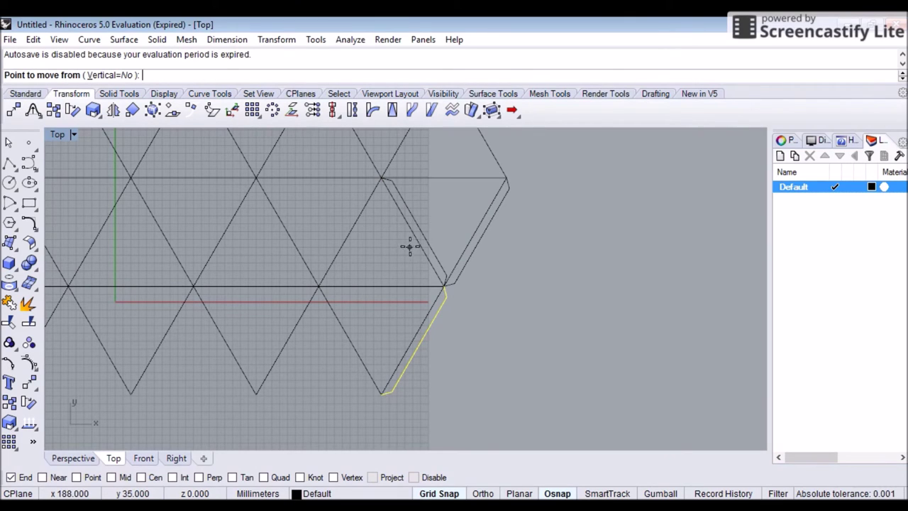
left_click(14, 111)
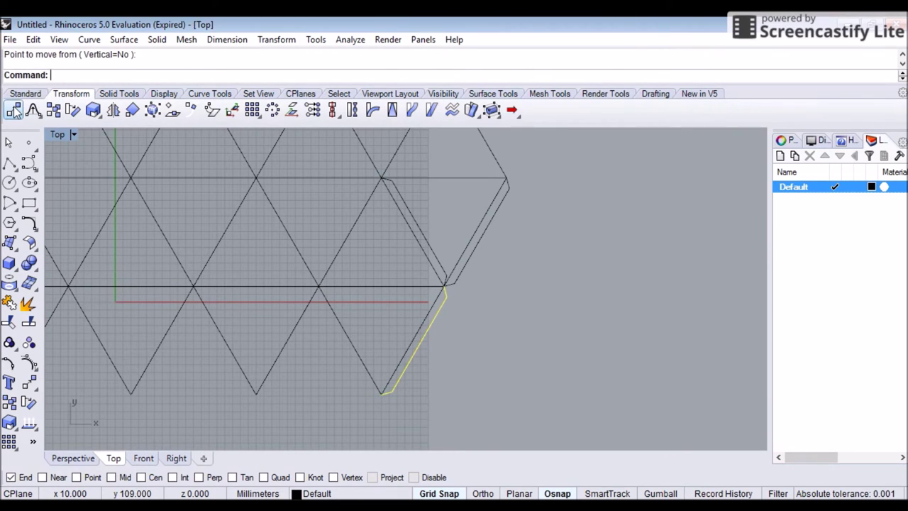
key("Escape")
left_click(428, 241)
key("Return")
left_click(442, 286)
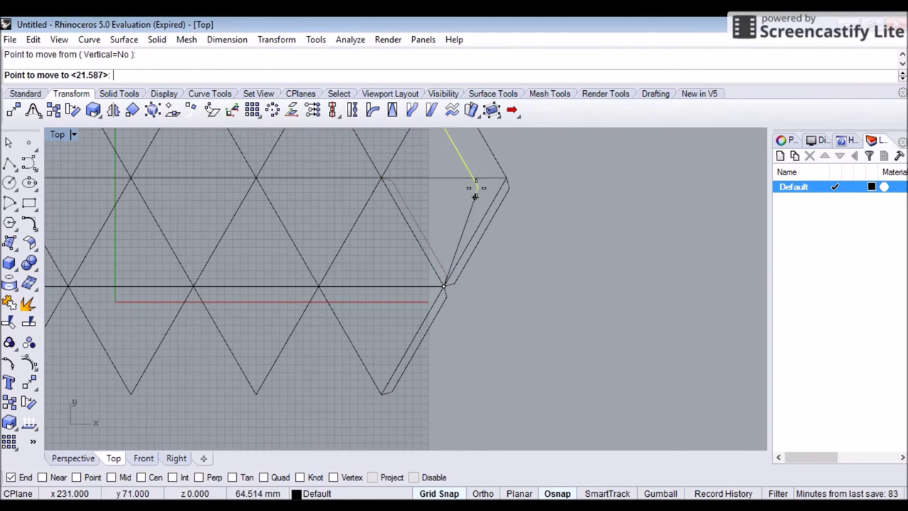
left_click(507, 181)
- Examine the glue tabs around the upper triangles in the reference image, including how they taper at the base
right_click_drag(534, 175, 554, 247)
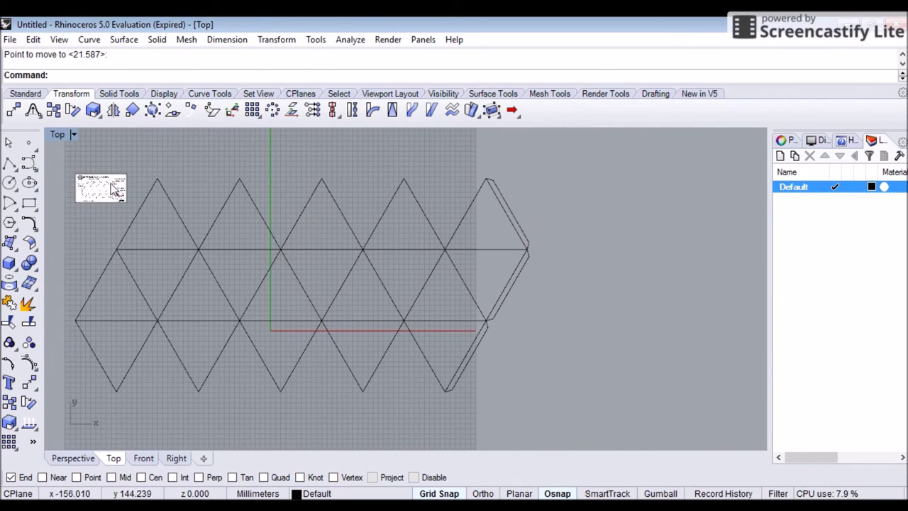
scroll(89, 198, "up", 10)
right_click_drag(204, 186, 251, 238)
scroll(197, 223, "up", 6)
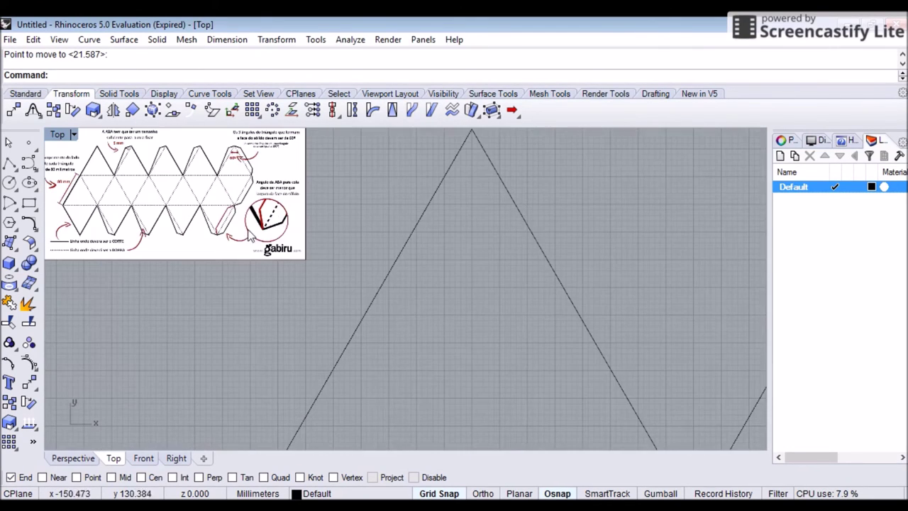
right_click_drag(320, 163, 632, 239)
scroll(368, 244, "up", 6)
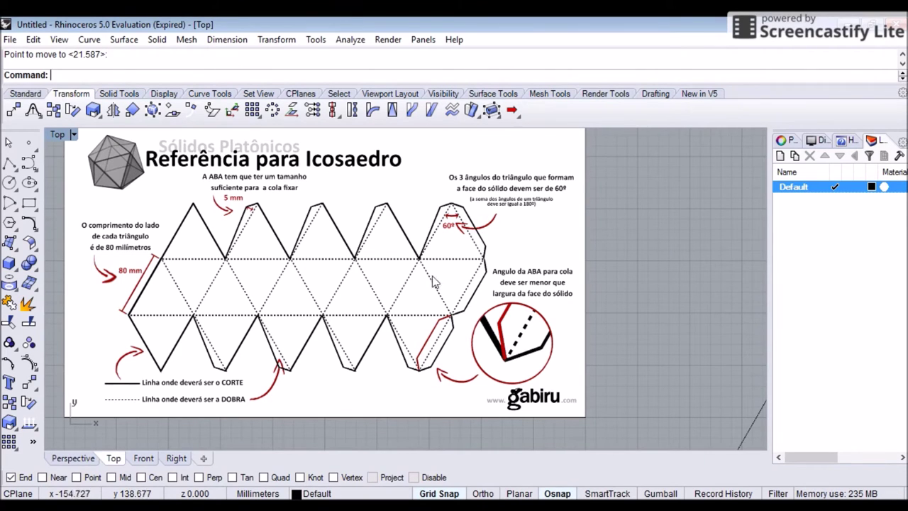
scroll(450, 214, "up", 4)
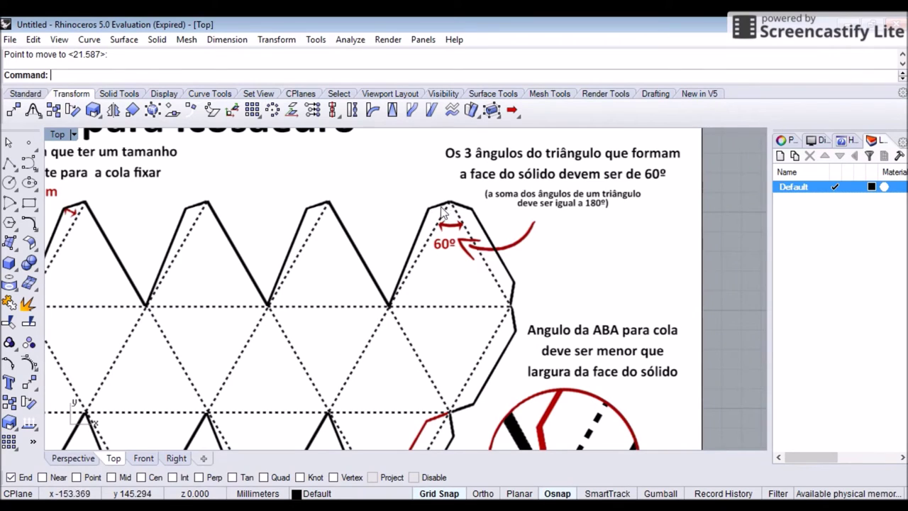
right_click_drag(257, 251, 290, 252)
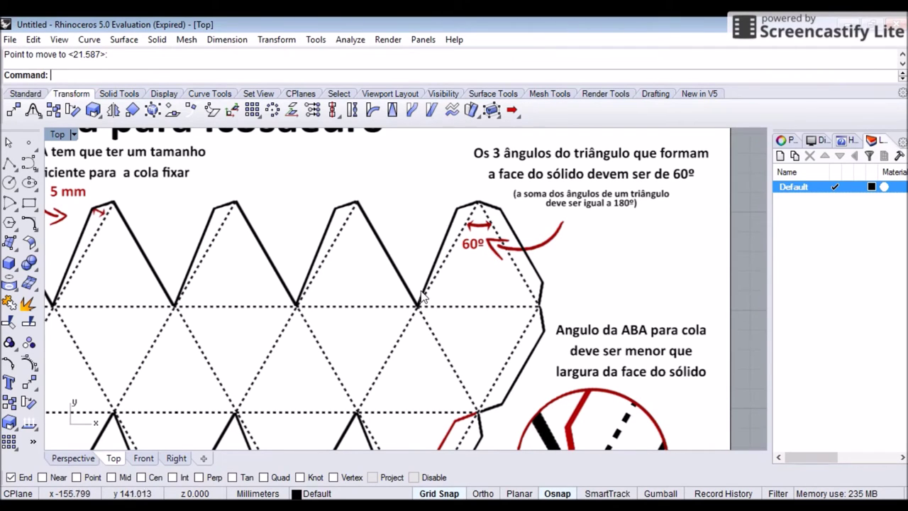
- Mirror a copy of the last upper triangle's outer tab across the vertical axis through its apex onto the triangle's opposite edge
scroll(447, 261, "down", 4)
right_click_drag(568, 256, 393, 189)
scroll(497, 237, "down", 6)
right_click_drag(554, 229, 354, 161)
scroll(473, 234, "down", 4)
right_click_drag(568, 234, 294, 213)
scroll(459, 205, "down", 4)
right_click_drag(599, 201, 211, 195)
right_click_drag(505, 179, 340, 204)
left_click(377, 186)
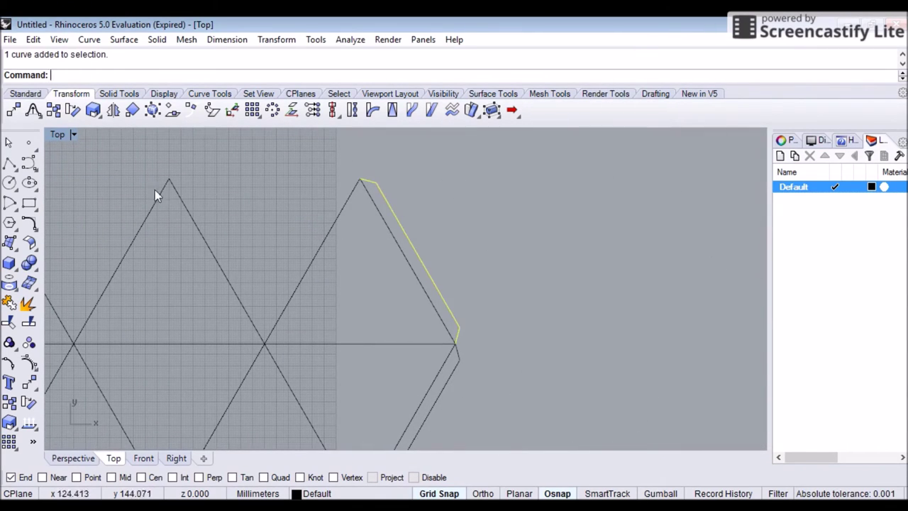
left_click(113, 110)
left_click(359, 178)
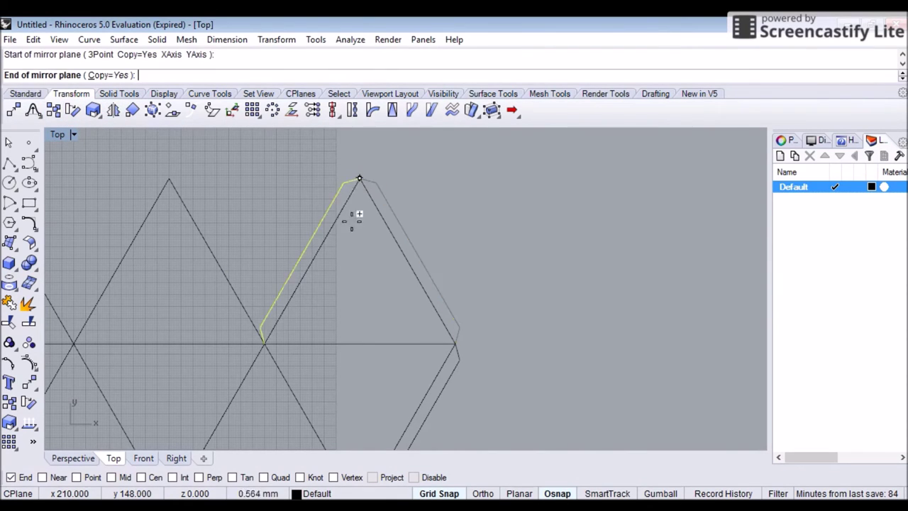
right_click_drag(364, 392, 377, 293)
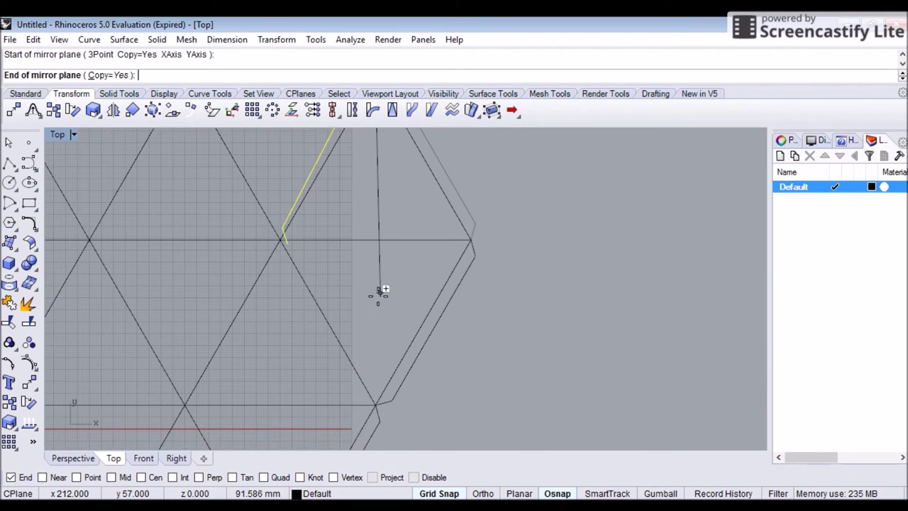
left_click(376, 405)
- Show the edit points of the mirrored tab on the last upper triangle's inner edge
right_click_drag(349, 182, 298, 320)
scroll(318, 256, "up", 2)
left_click(293, 254)
mouse_move(246, 367)
right_mouse_down()
mouse_move(258, 310)
mouse_move(233, 359)
right_mouse_up()
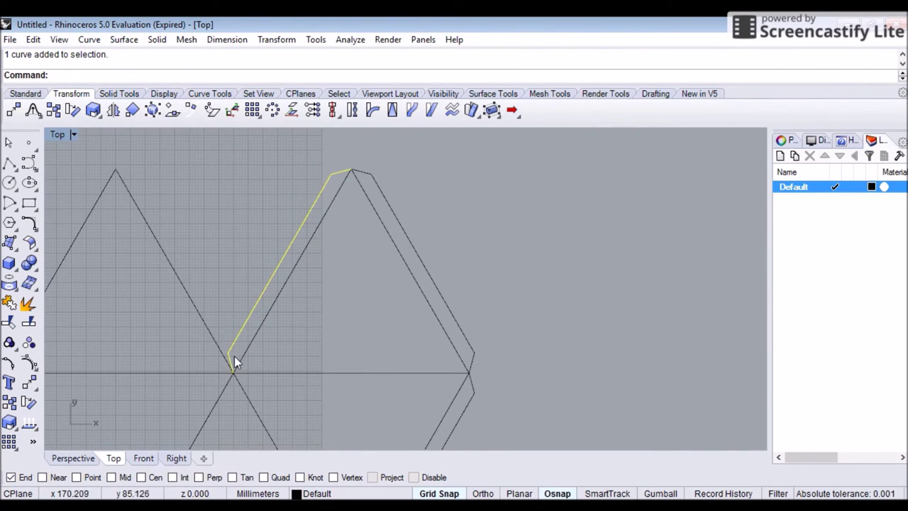
left_click(10, 363)
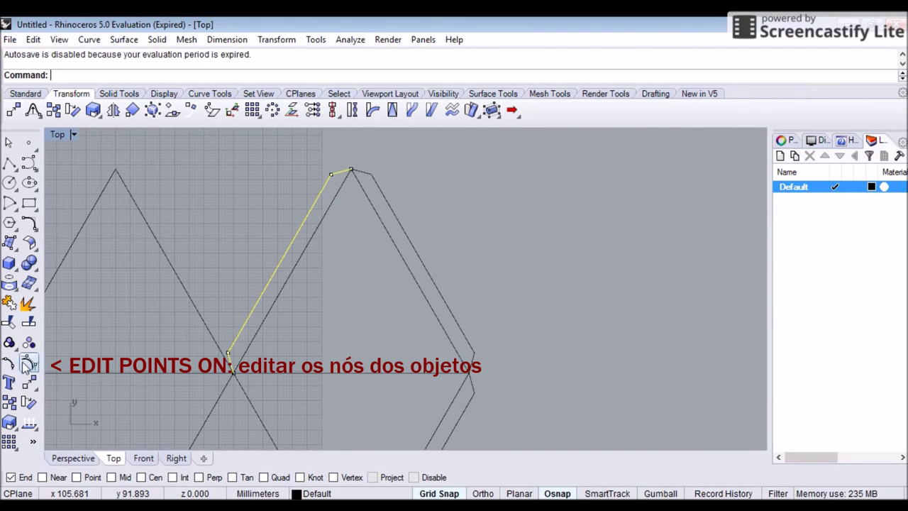
- Move the mirrored tab's lower corner point up along its long edge, angling the tab's base away from the neighbouring triangle
left_click(228, 352)
left_click_drag(230, 345, 258, 317)
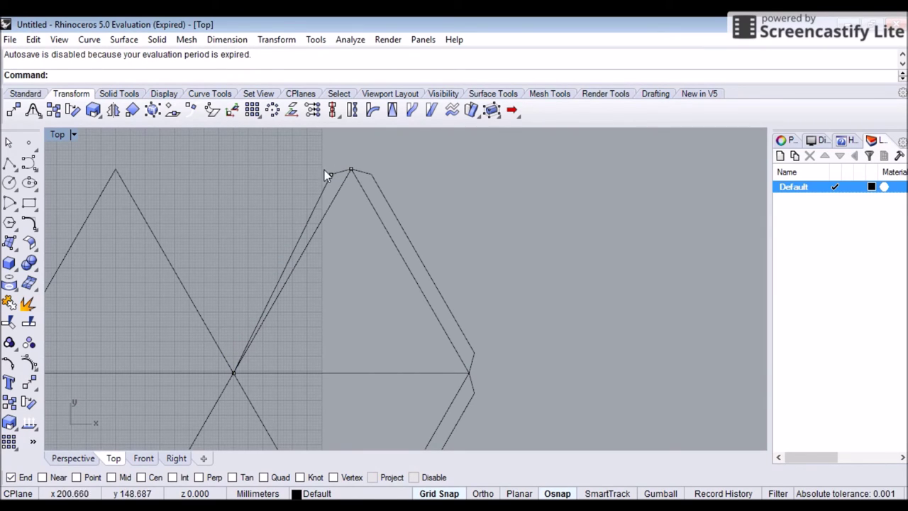
key("ctrl+z")
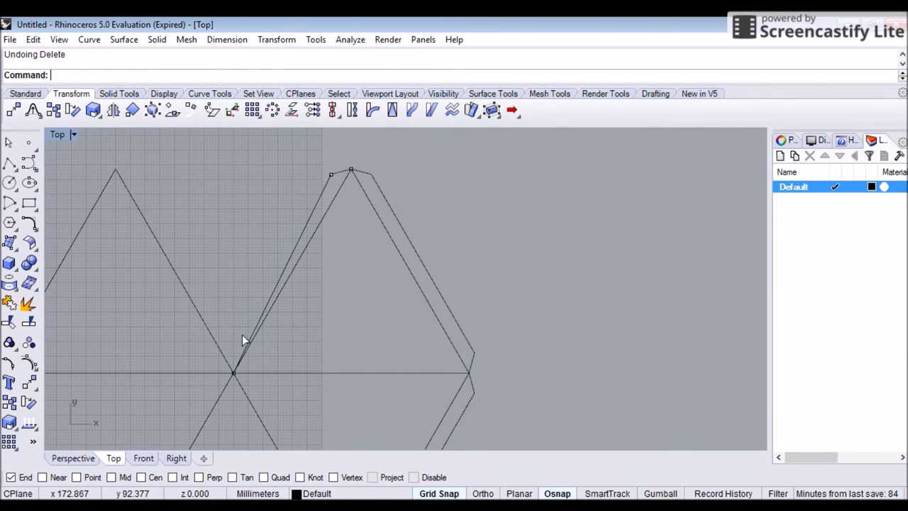
scroll(230, 296, "up", 2)
right_click_drag(230, 296, 241, 245)
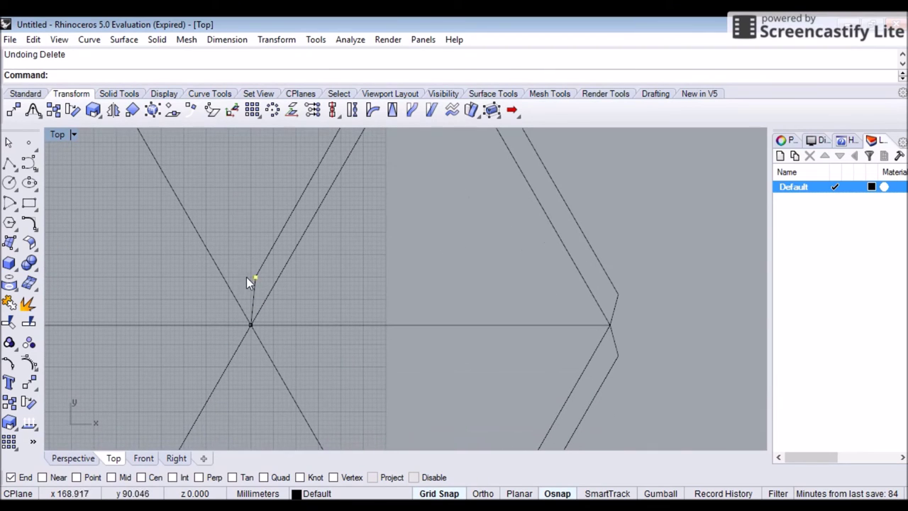
left_click_drag(255, 277, 274, 254)
scroll(288, 250, "down", 4)
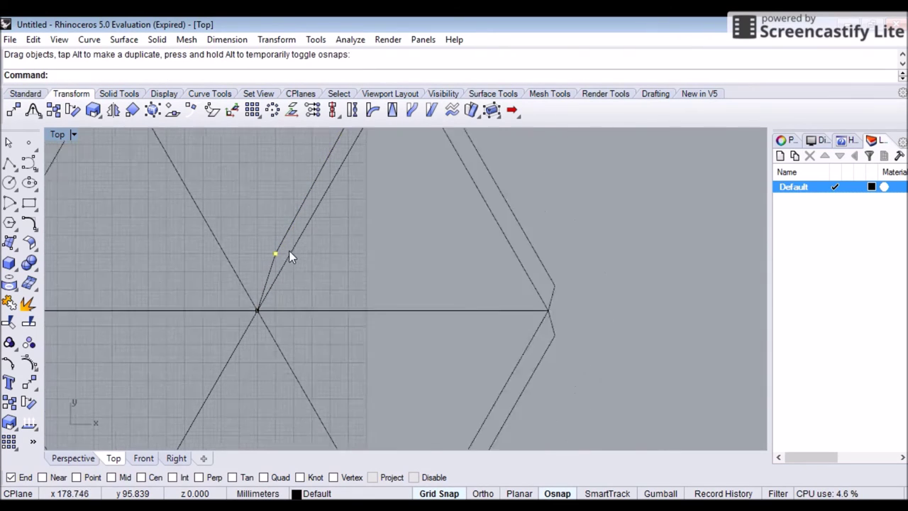
right_click(287, 152)
scroll(297, 259, "down", 3)
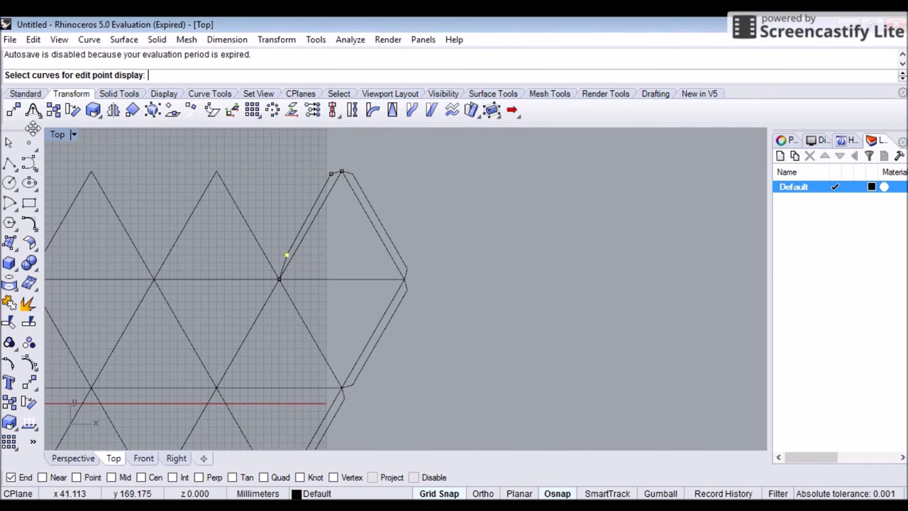
- Hide the edit points of the reshaped tab on the last upper triangle's inner edge and select that tab
key("Escape")
scroll(286, 277, "up", 3)
key("Escape")
scroll(286, 220, "down", 5)
right_click_drag(284, 176, 430, 238)
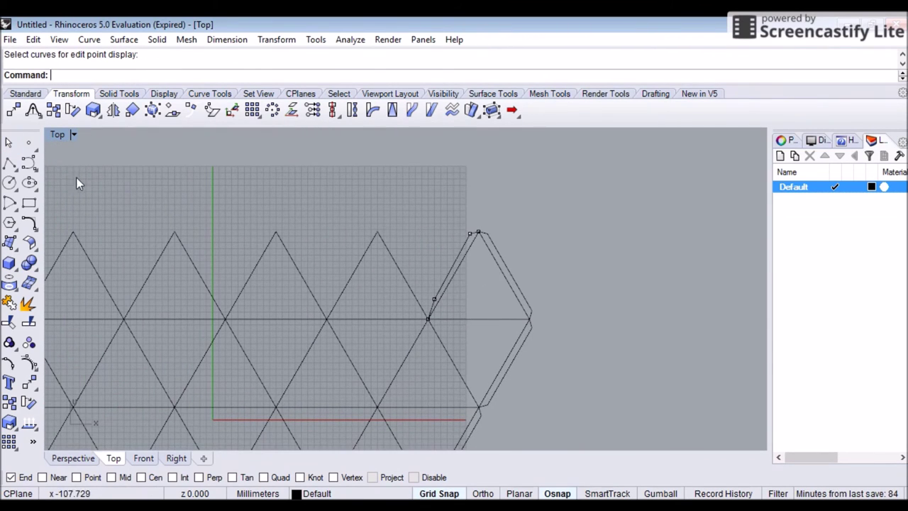
key("Escape")
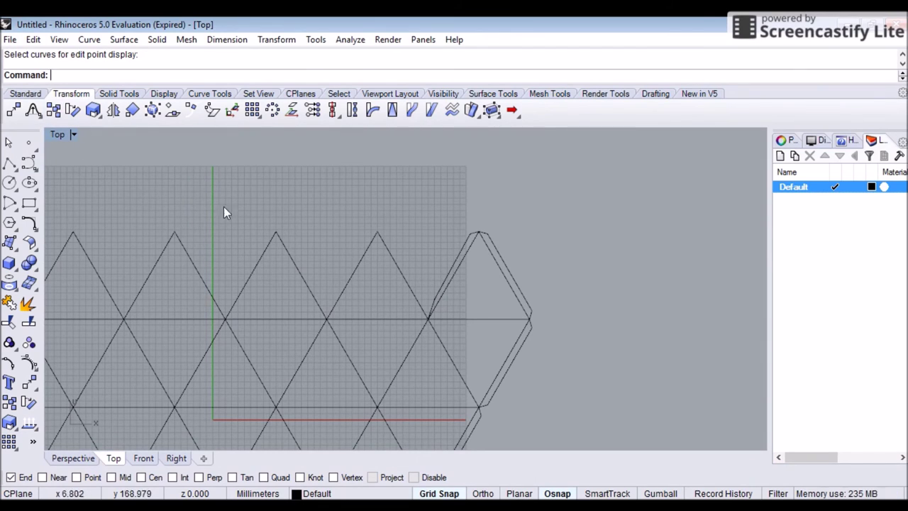
right_click_drag(474, 229, 454, 244)
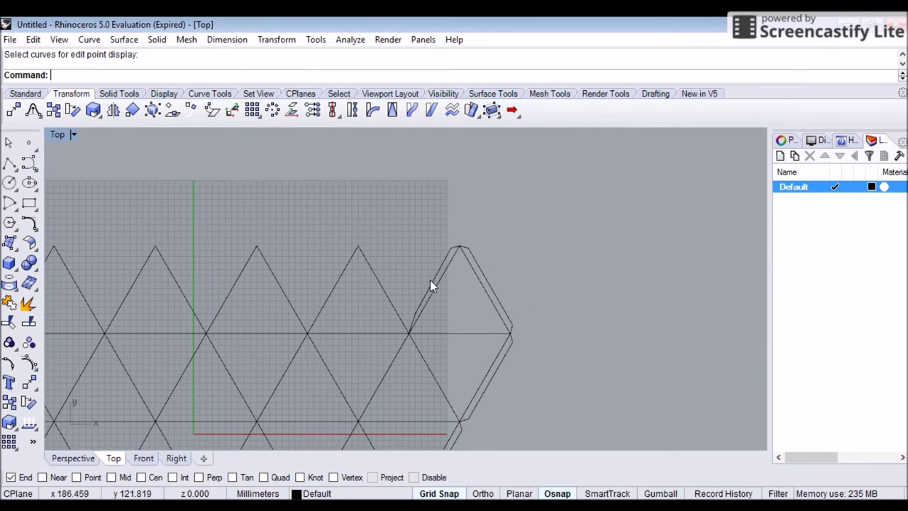
left_click(434, 286)
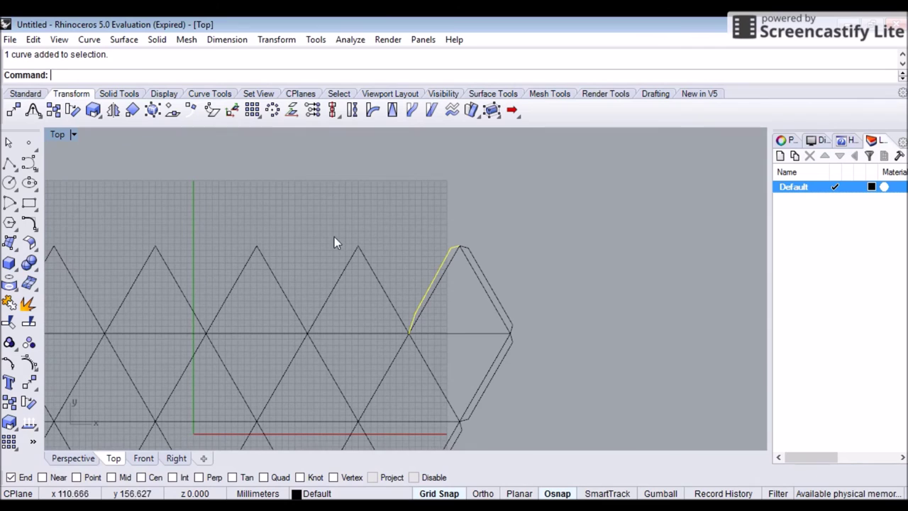
- Examine in the reference image which edges of the upper and lower triangles carry glue tabs
scroll(368, 246, "down", 3)
right_click_drag(367, 246, 442, 237)
scroll(219, 235, "up", 6)
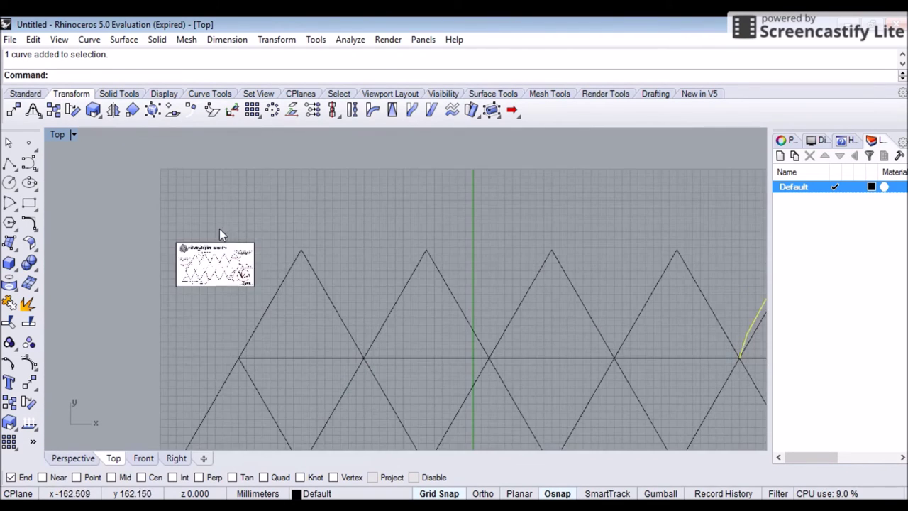
scroll(227, 257, "up", 10)
right_click_drag(228, 241, 359, 182)
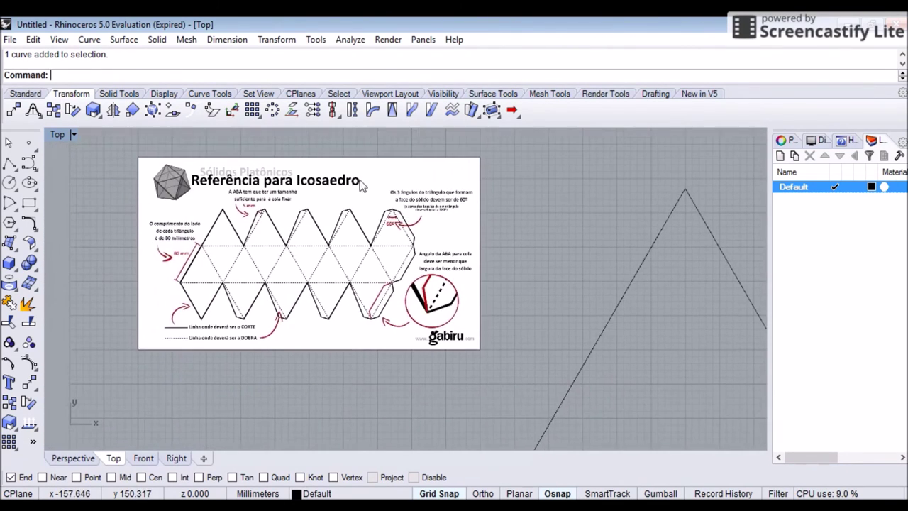
scroll(359, 186, "up", 6)
right_click_drag(367, 246, 427, 238)
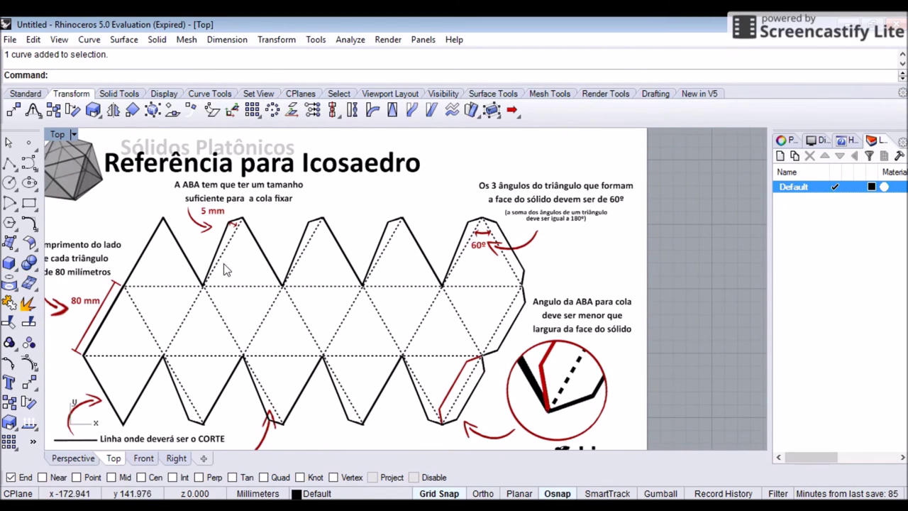
right_click_drag(223, 265, 236, 201)
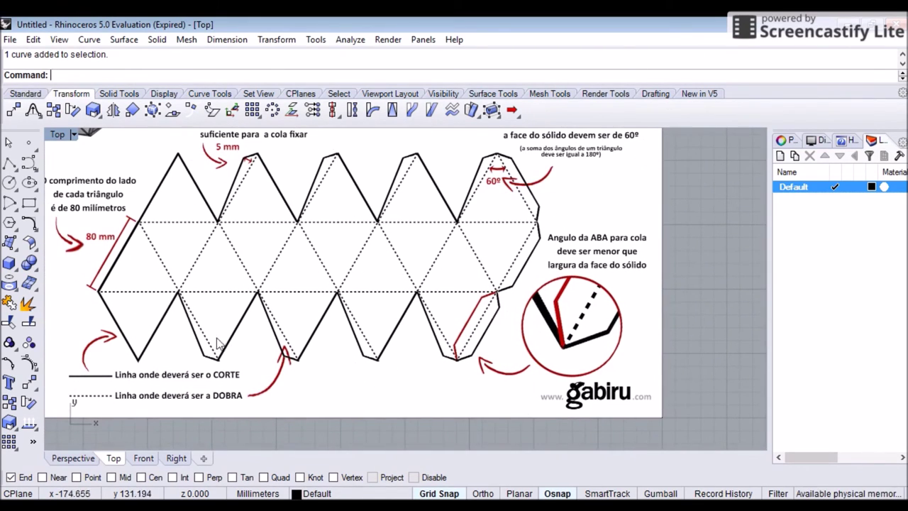
scroll(207, 345, "down", 15)
right_click_drag(554, 198, 298, 235)
- Copy the selected tab from the last upper triangle's apex to the apexes of the three preceding upper triangles, leaving the first triangle without one
key("Return")
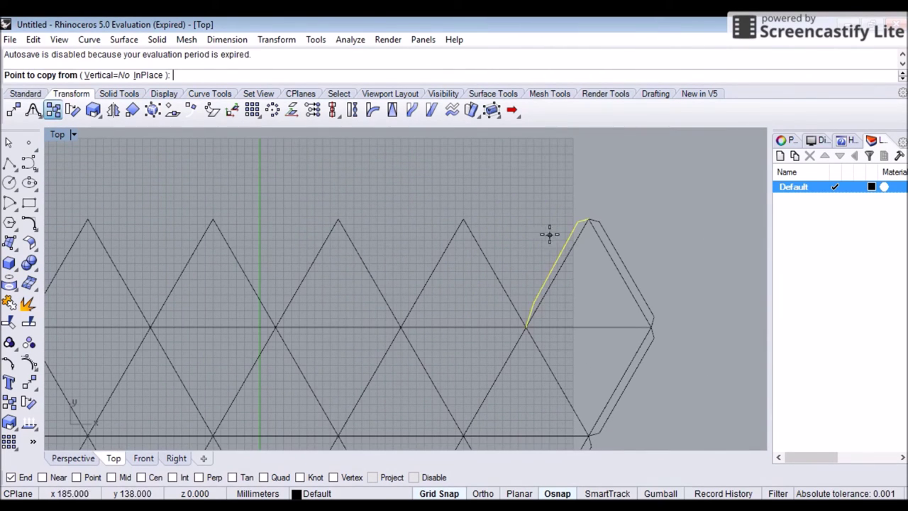
left_click(588, 219)
left_click(462, 219)
left_click(339, 219)
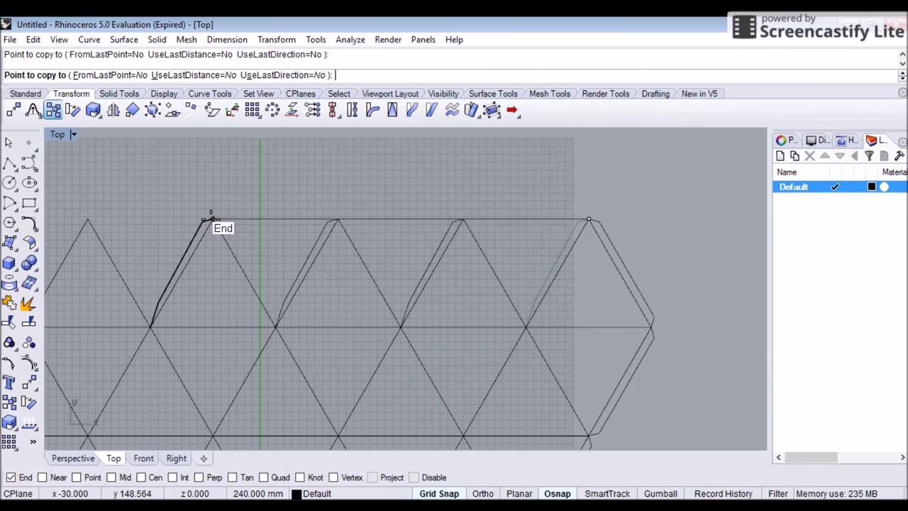
left_click(213, 219)
scroll(284, 178, "down", 10)
key("Return")
scroll(306, 269, "up", 8)
scroll(303, 269, "down", 4)
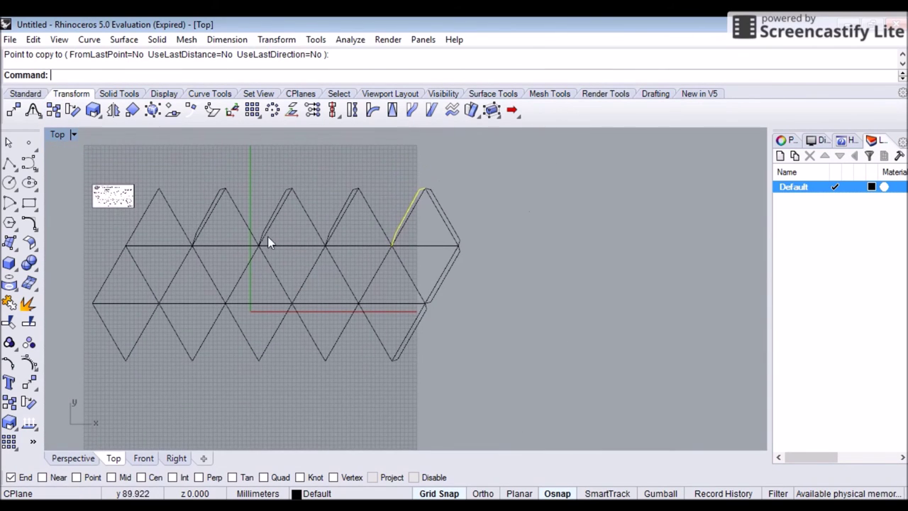
- Select the four left-edge tabs of the upper triangles and mirror copies of them across the upper horizontal fold line
left_click(216, 197)
left_click(284, 195, "shift")
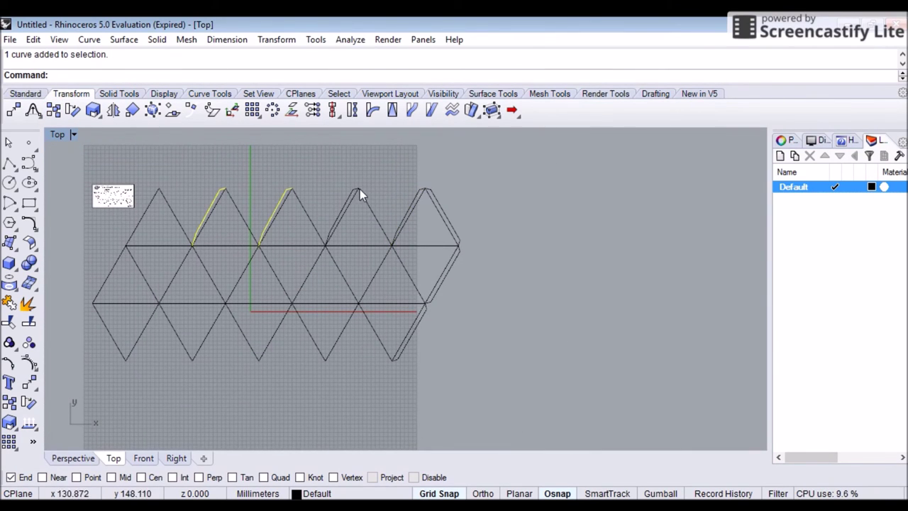
left_click(113, 109)
left_click(191, 246)
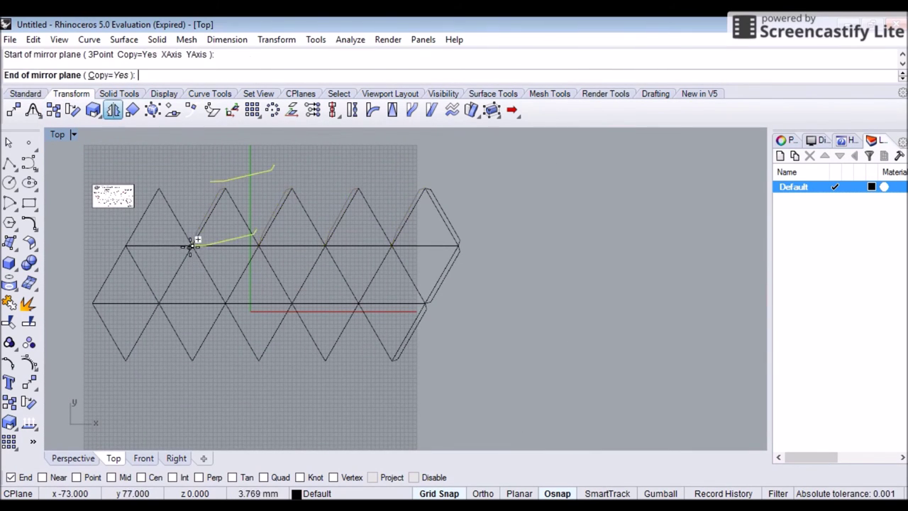
left_click(458, 247)
- Move the four mirrored tabs down one row onto the left edges of the last four lower triangles, then clear the selection
left_click(207, 276)
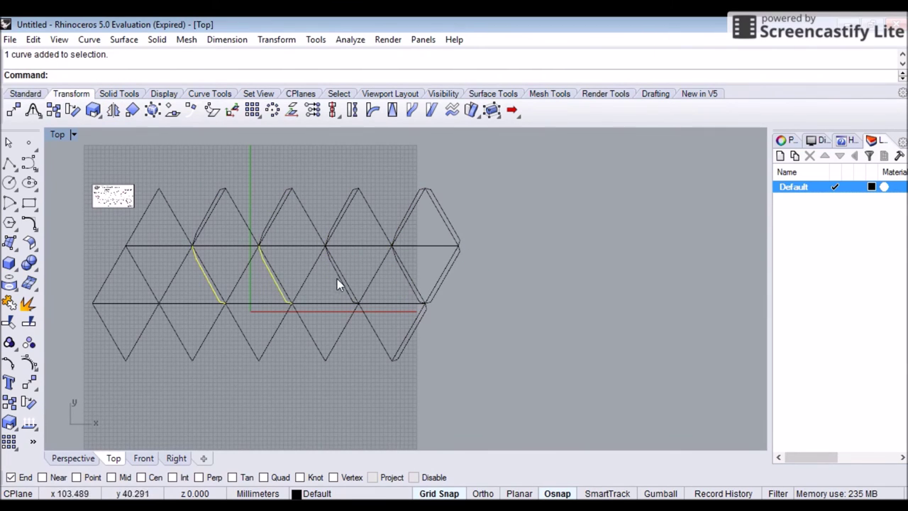
left_click(13, 110)
left_click(191, 246)
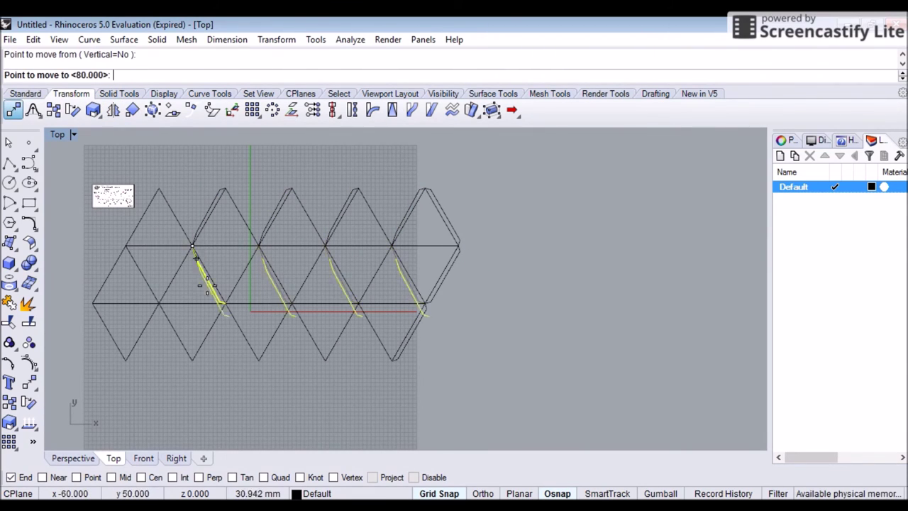
left_click(159, 304)
right_click(293, 175)
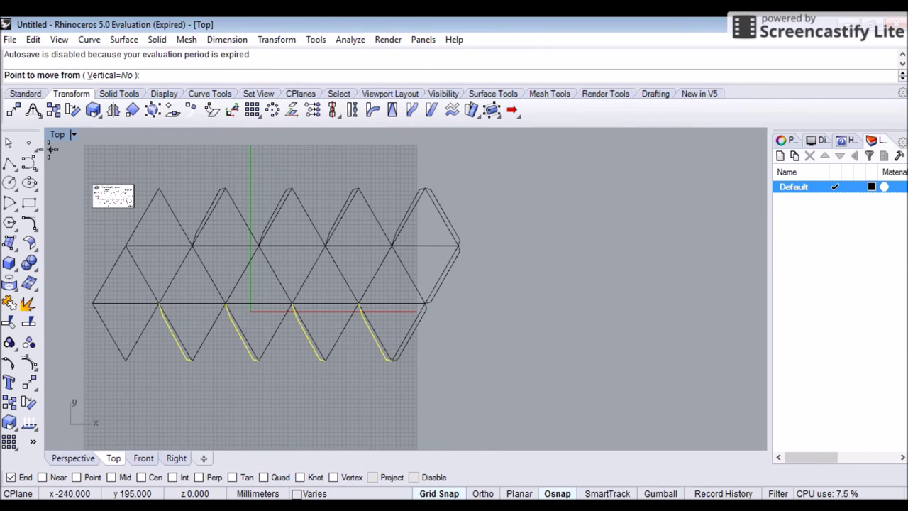
left_click(8, 142)
right_click_drag(214, 172, 291, 185)
scroll(392, 253, "up", 4)
right_click_drag(351, 287, 422, 266)
left_click(339, 410)
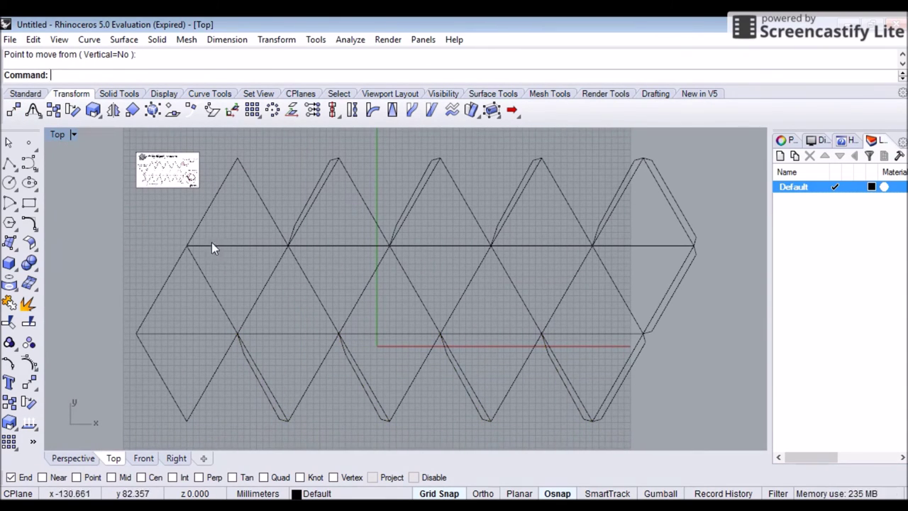
- Compare the net with the reference image, checking the lower tabs and the legend for cut and fold lines
scroll(153, 205, "up", 6)
right_click_drag(183, 174, 259, 346)
scroll(257, 334, "up", 5)
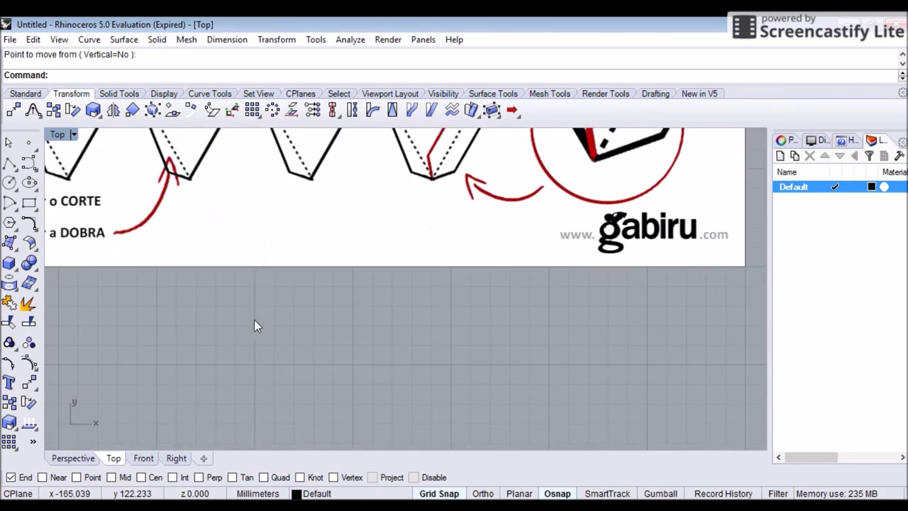
scroll(320, 381, "down", 4)
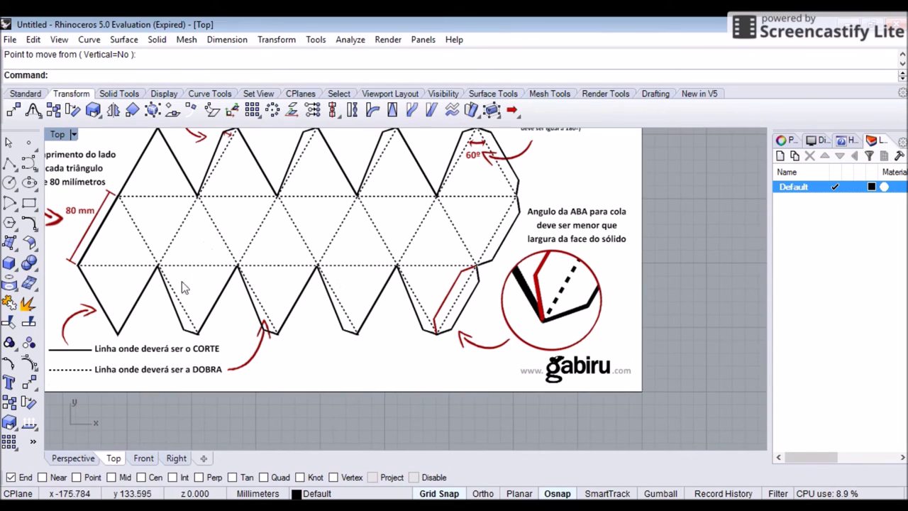
scroll(332, 261, "down", 9)
right_click_drag(532, 250, 360, 181)
scroll(361, 190, "down", 8)
scroll(462, 239, "down", 3)
scroll(397, 247, "up", 2)
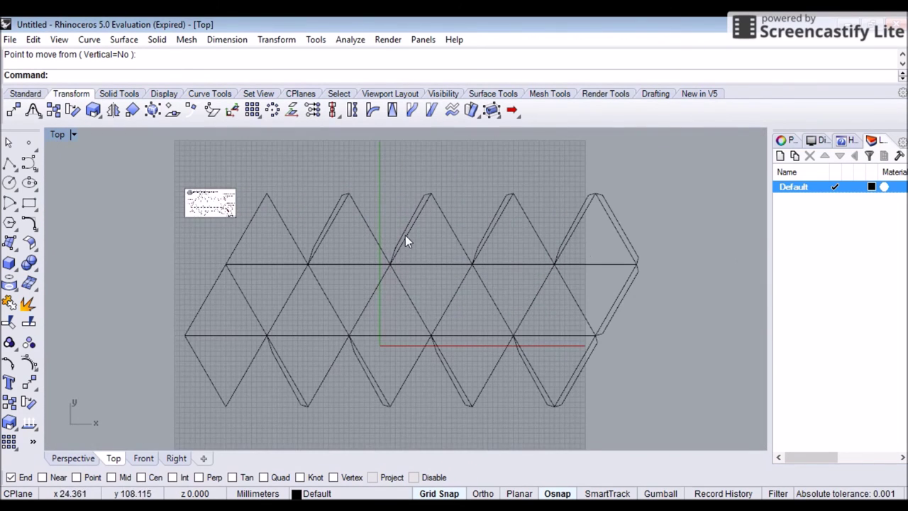
- Select all curves of the net's outer cutting contour, taking the tab outlines and the triangle edges without tabs
left_click(619, 225)
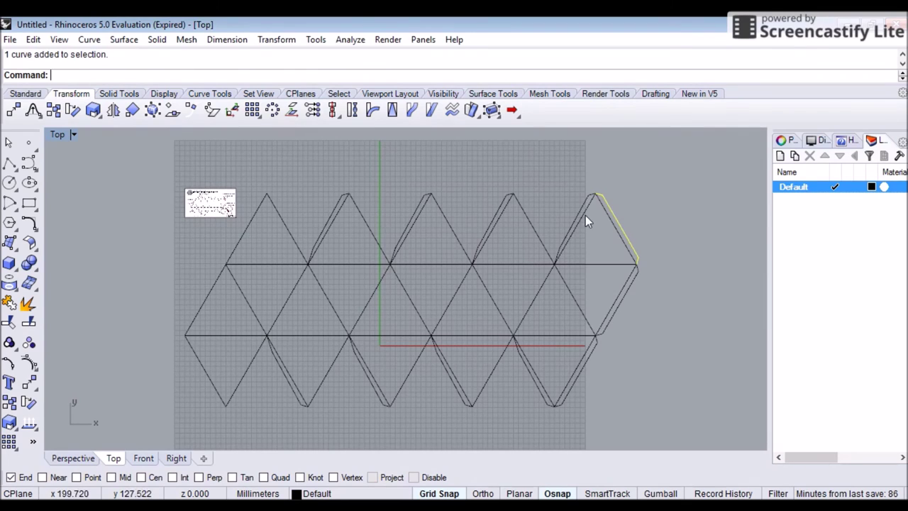
left_click(520, 203, "shift")
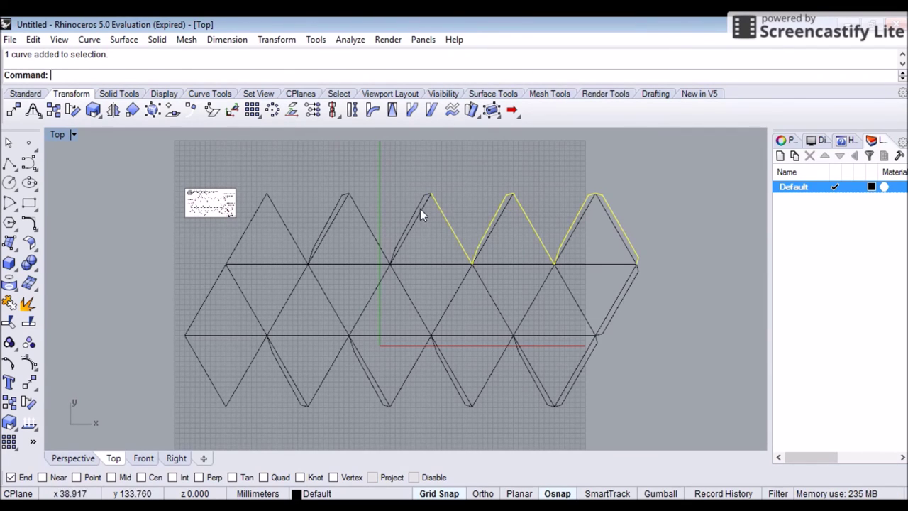
left_click(367, 218, "shift")
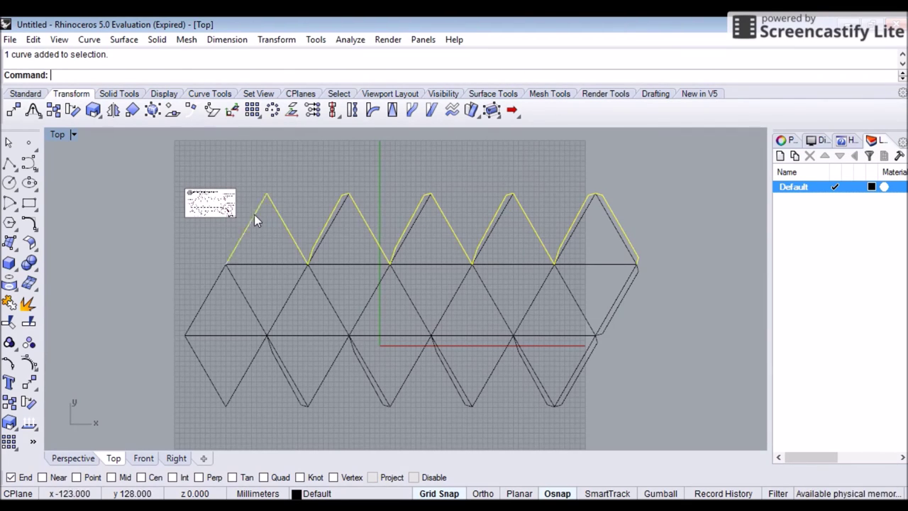
left_click(208, 291, "shift")
left_click(203, 368, "shift")
left_click(246, 369, "shift")
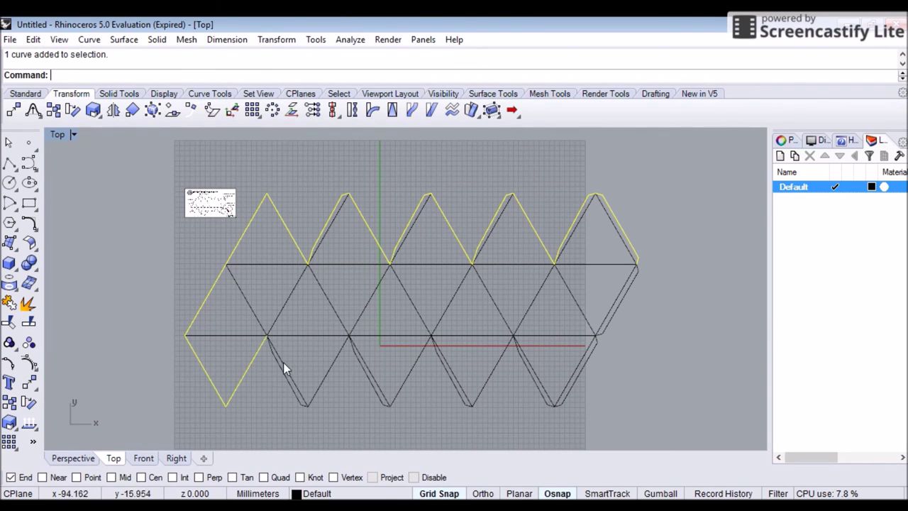
left_click(361, 363, "shift")
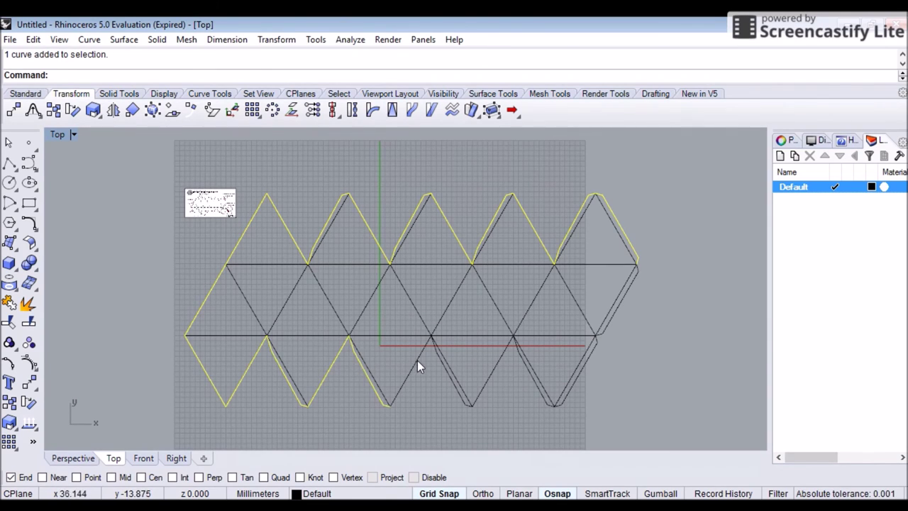
left_click(458, 372, "shift")
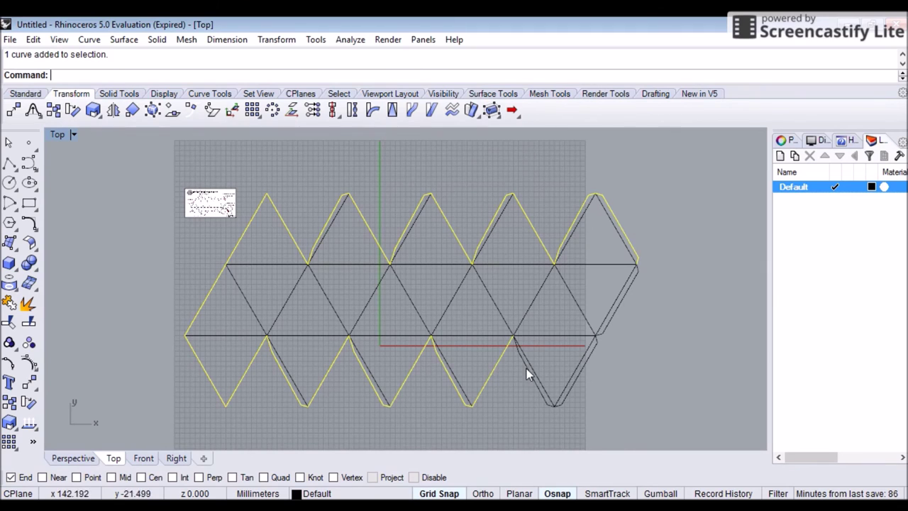
left_click(609, 325, "shift")
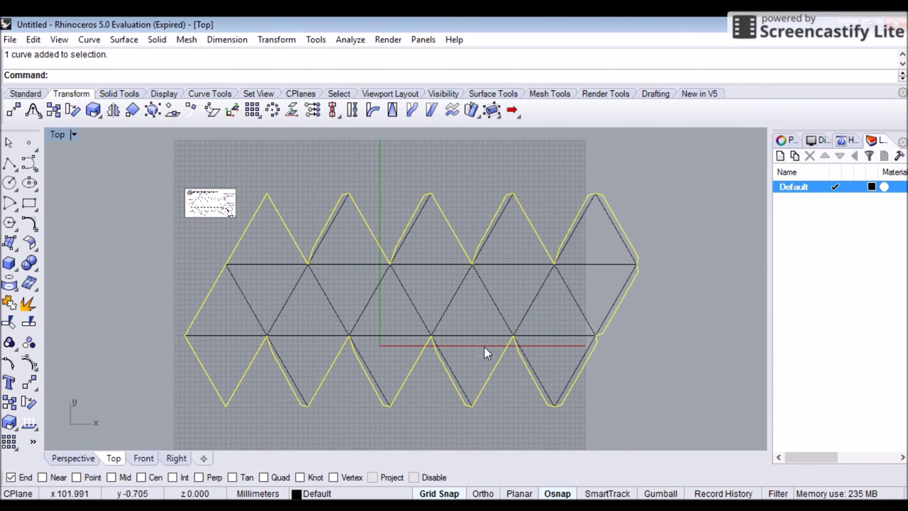
scroll(482, 346, "up", 1)
- Create a new layer named Corte
left_click(781, 155)
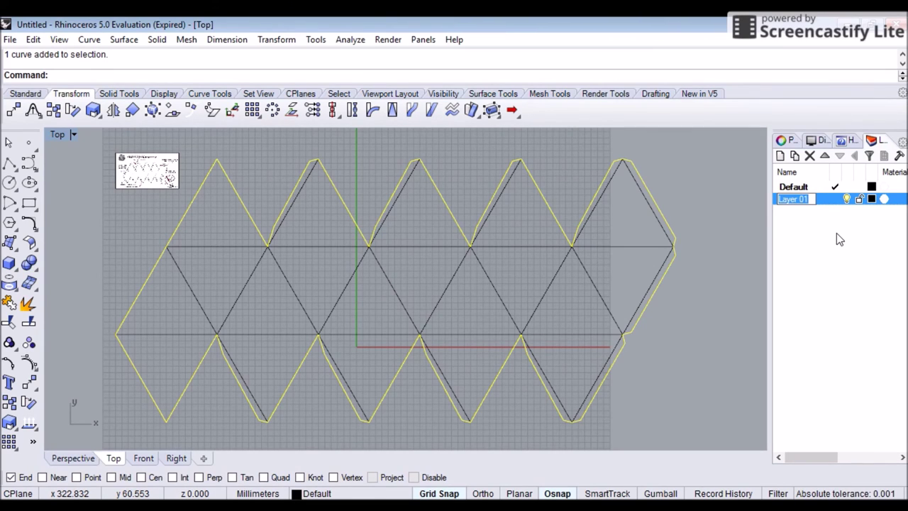
type("Coprt")
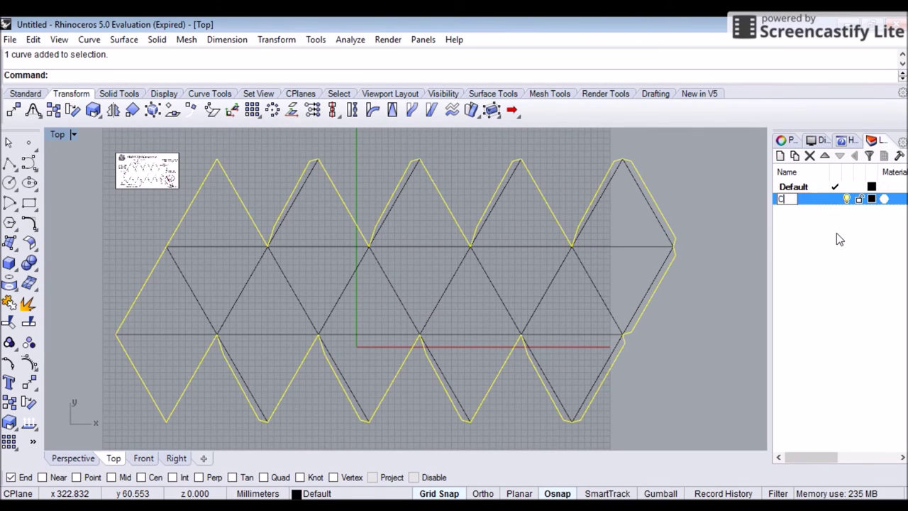
key("BackSpace")
key("BackSpace")
key("BackSpace")
type("rte")
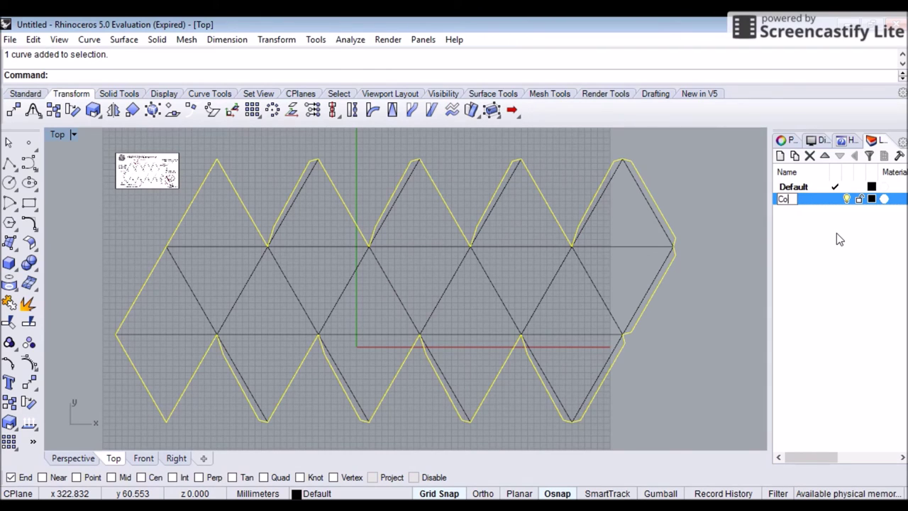
key("Return")
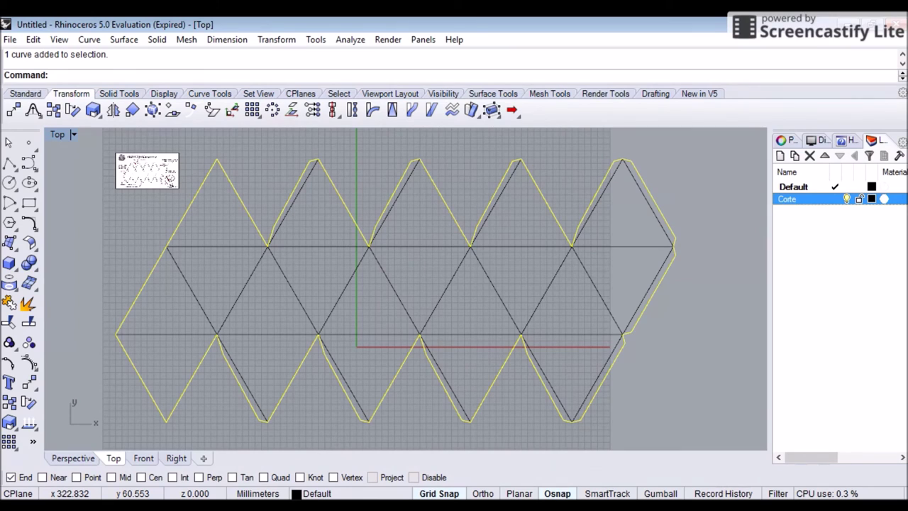
- Assign the selected contour curves to the Corte layer and set that layer's colour to blue
left_click(818, 437)
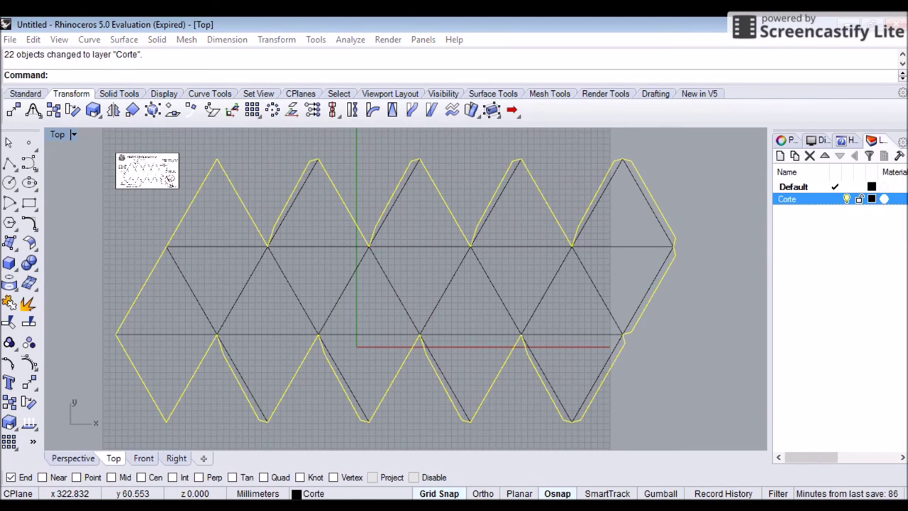
left_click(507, 395)
key("Escape")
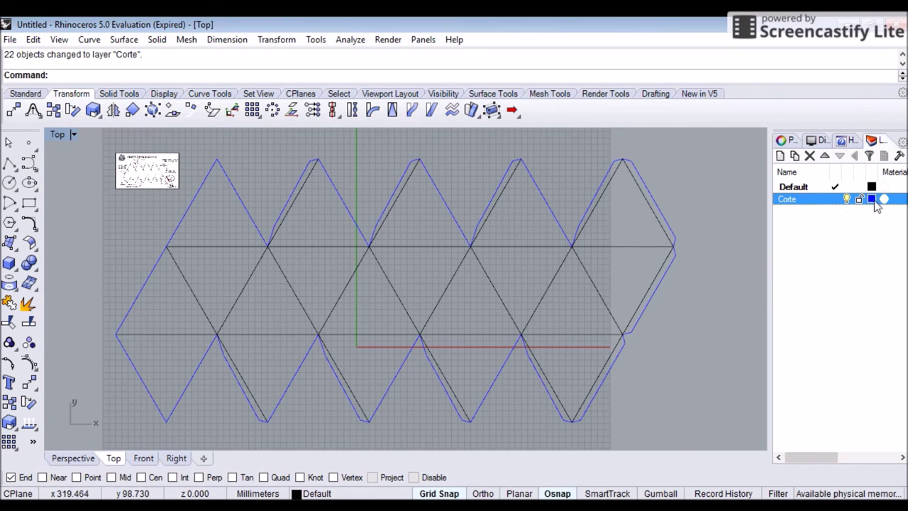
- Hide the Corte layer to check the remaining fold lines, and show it again
left_click(847, 198)
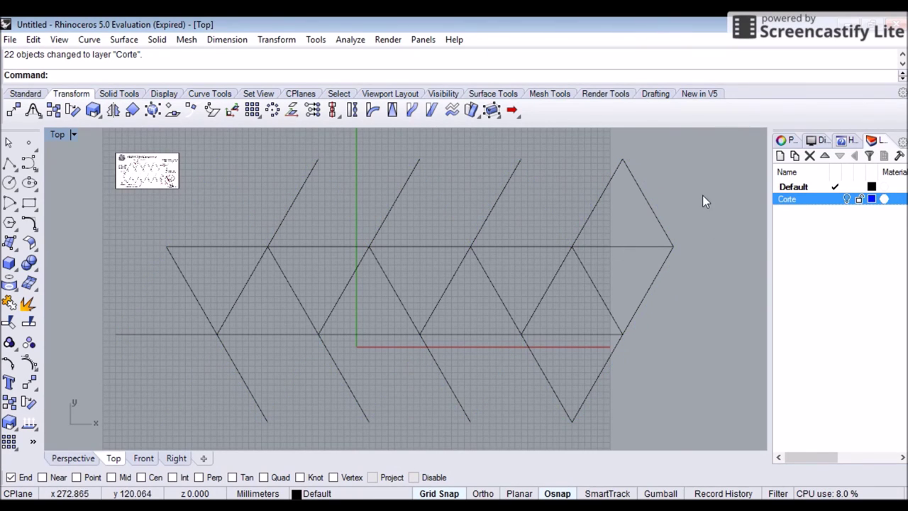
left_click(847, 198)
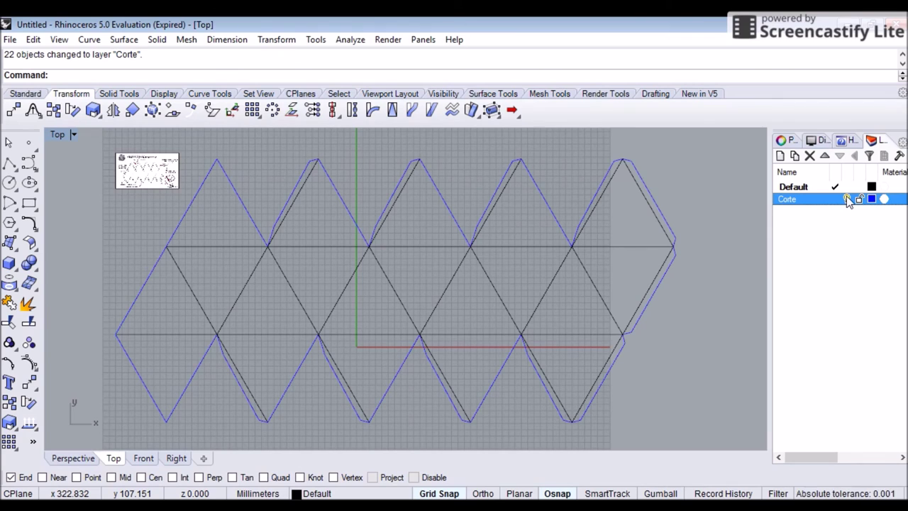
- Hide the Corte layer and select all remaining fold lines of the net, leaving the reference picture out of the selection
left_click(846, 198)
left_click_drag(720, 167, 300, 344)
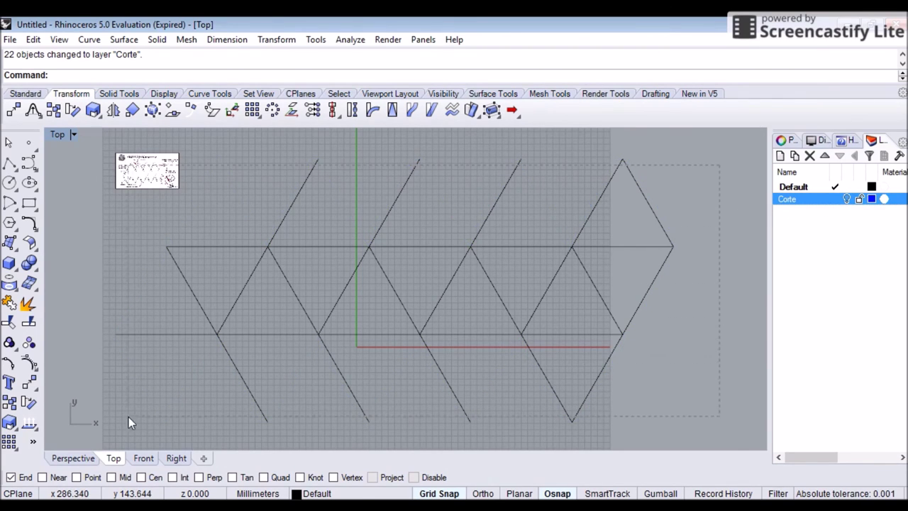
left_click_drag(128, 422, 130, 421)
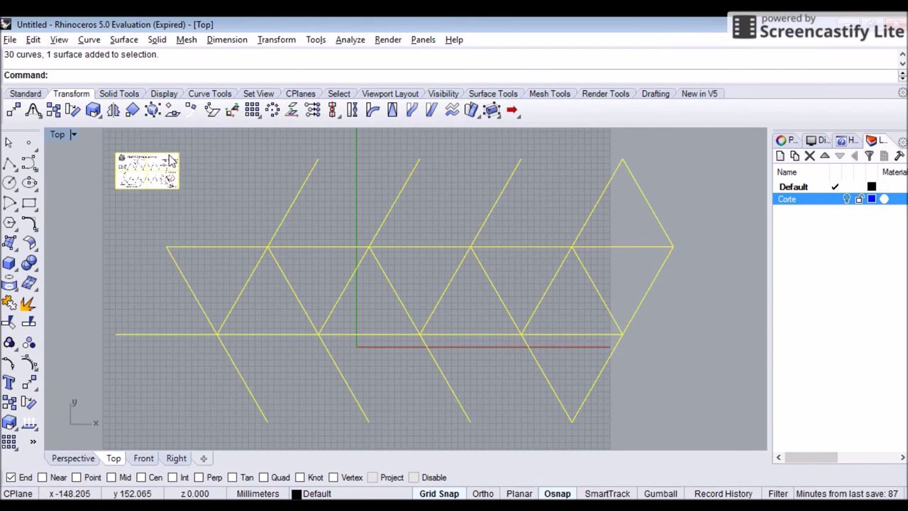
key("Escape")
left_click_drag(720, 198, 175, 421)
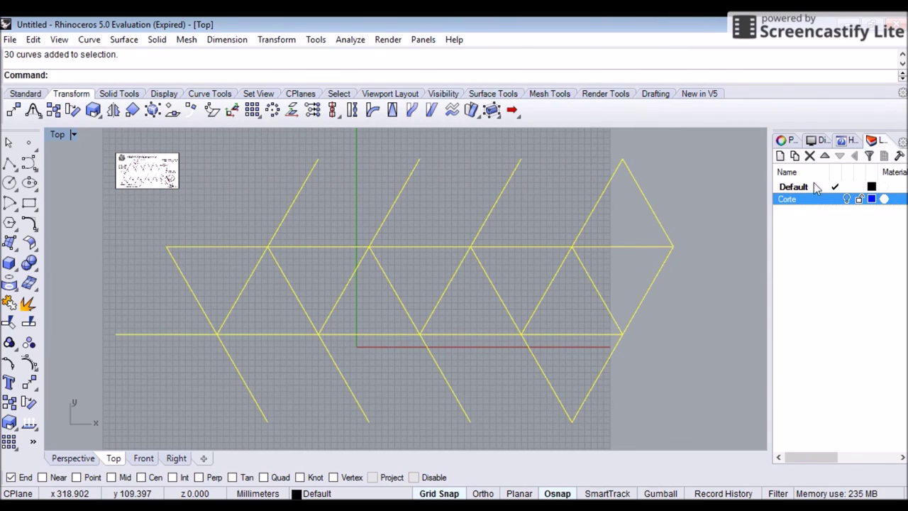
- Create a new layer named Dobra for the fold lines
left_click(782, 156)
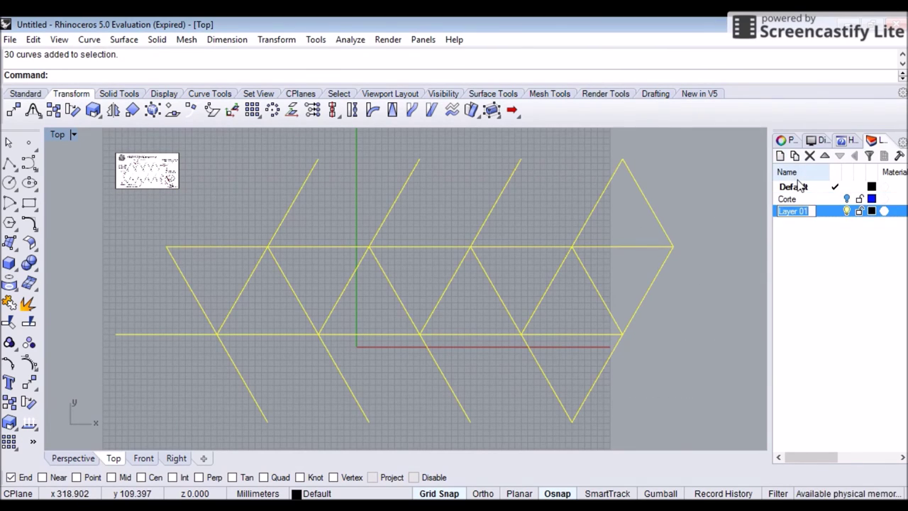
type("Dobra")
key("Return")
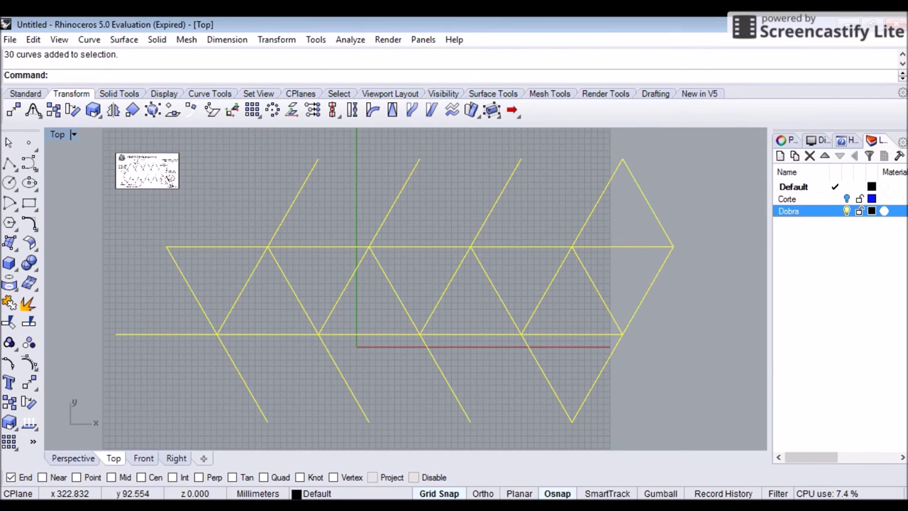
- Assign the selected fold lines to the green-coloured Dobra layer, then show the Corte layer again and clear the selection
left_click(825, 443)
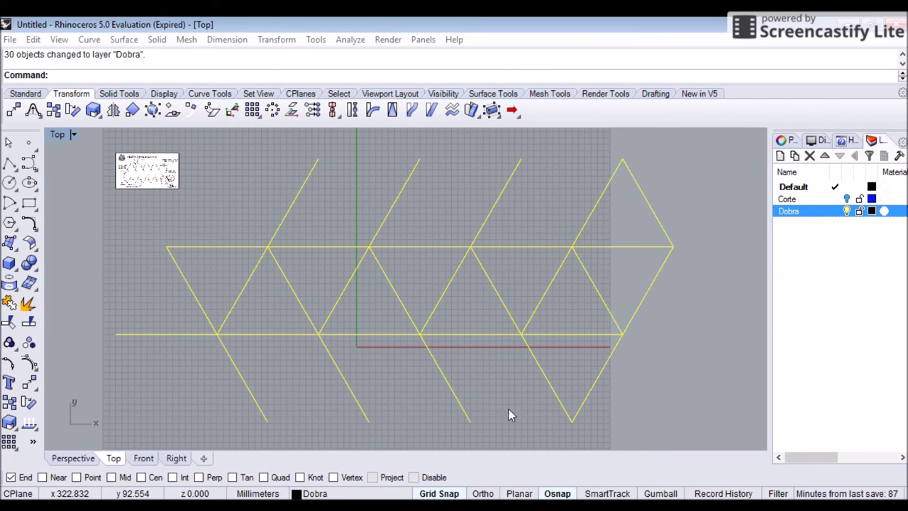
left_click(847, 198)
key("Escape")
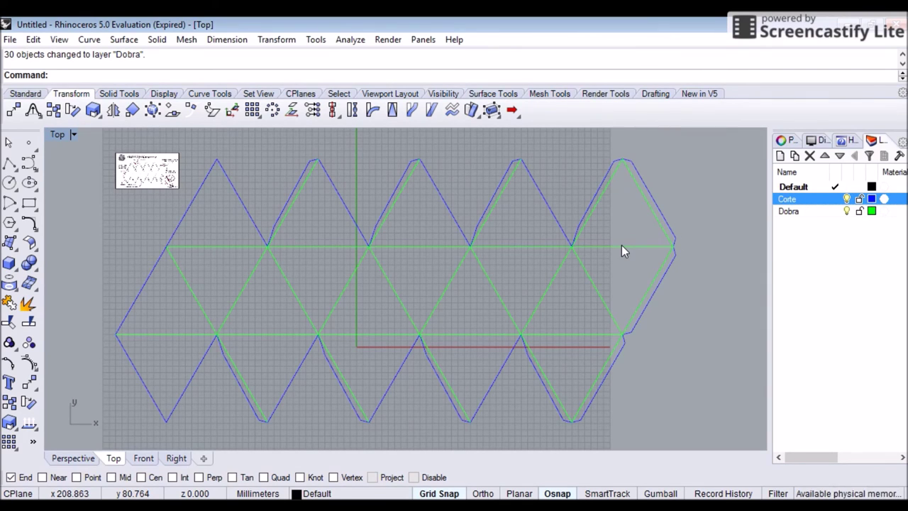